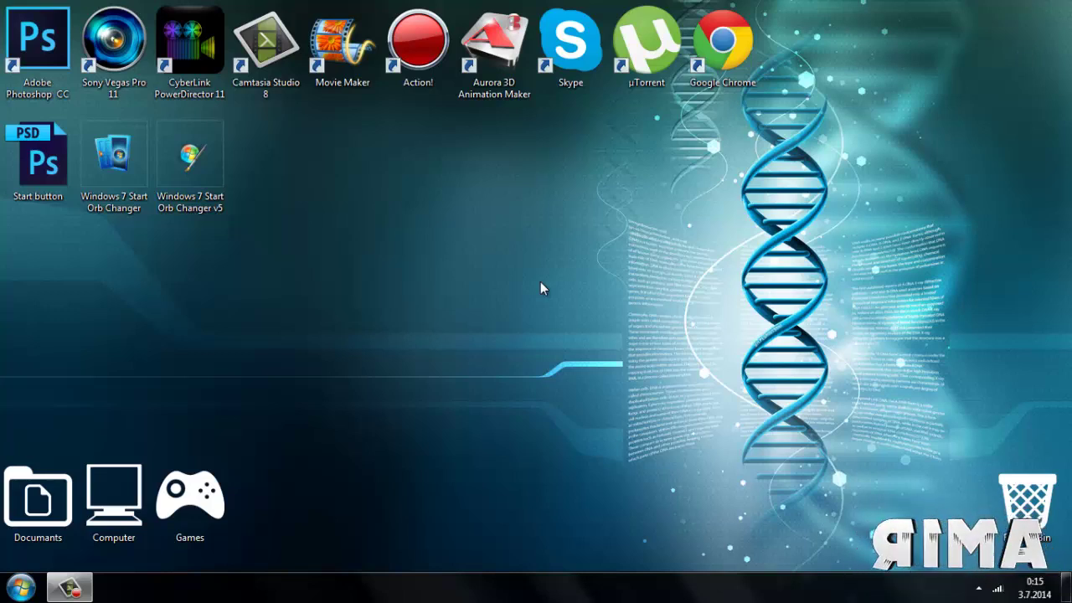
{"action": "left_click", "coordinate": [21, 588]}
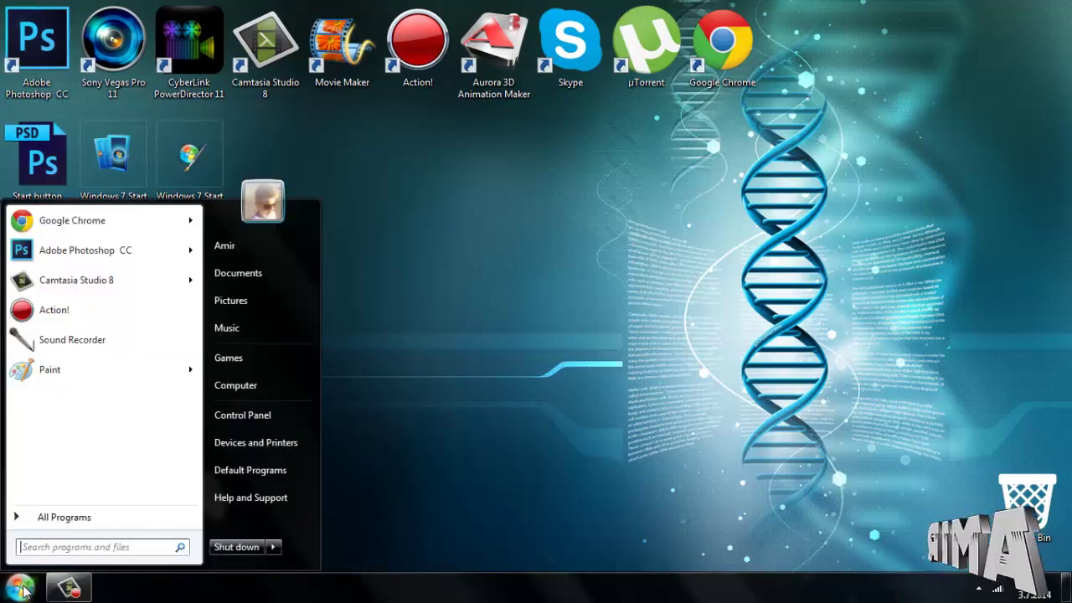
{"action": "left_click", "coordinate": [457, 310]}
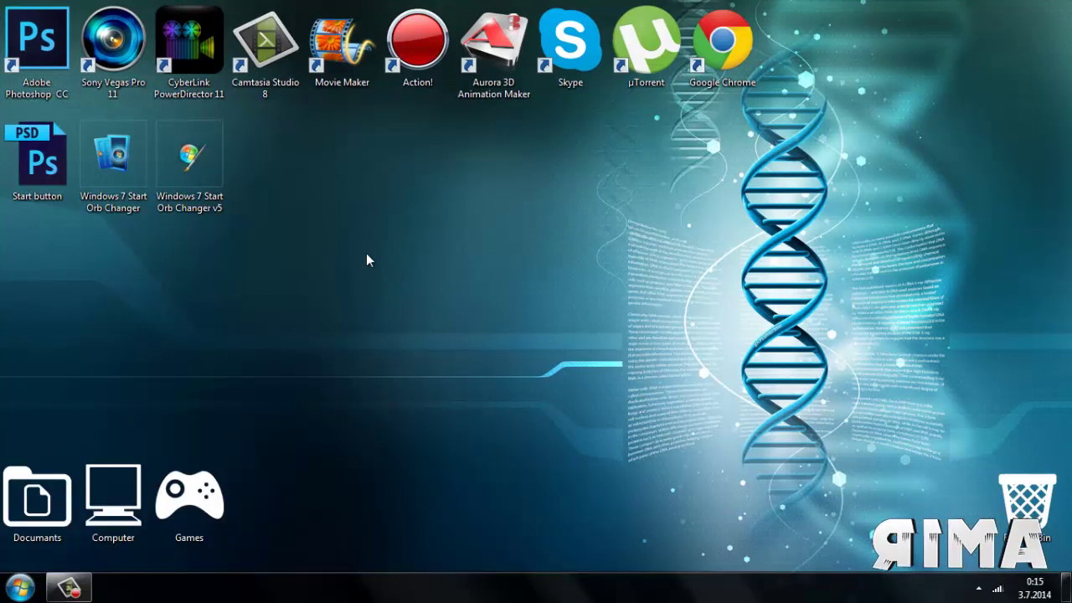
{"action": "left_click", "coordinate": [190, 164]}
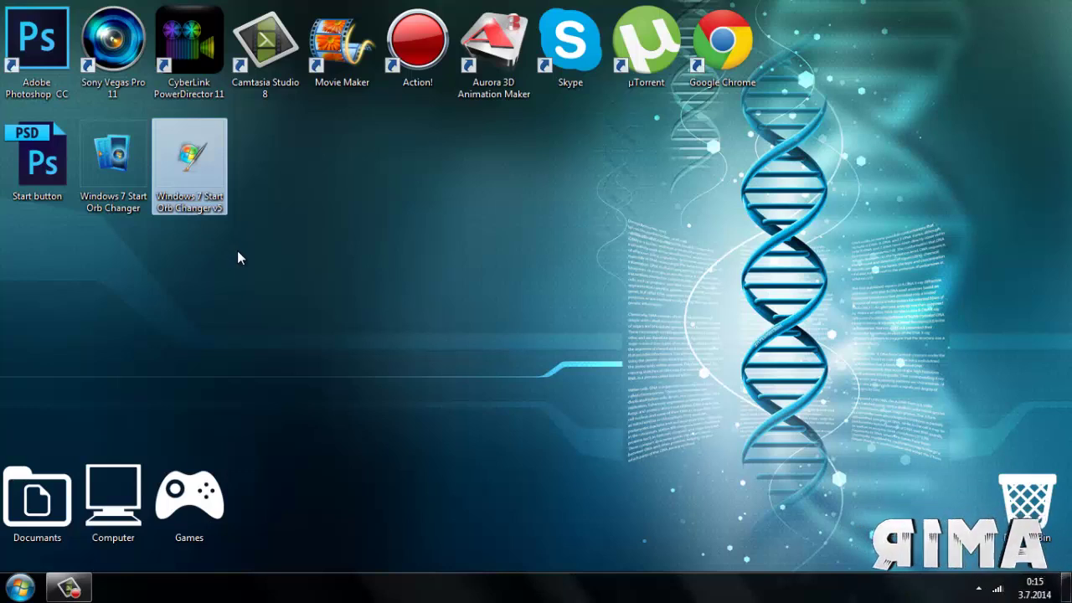
{"action": "left_click", "coordinate": [215, 253]}
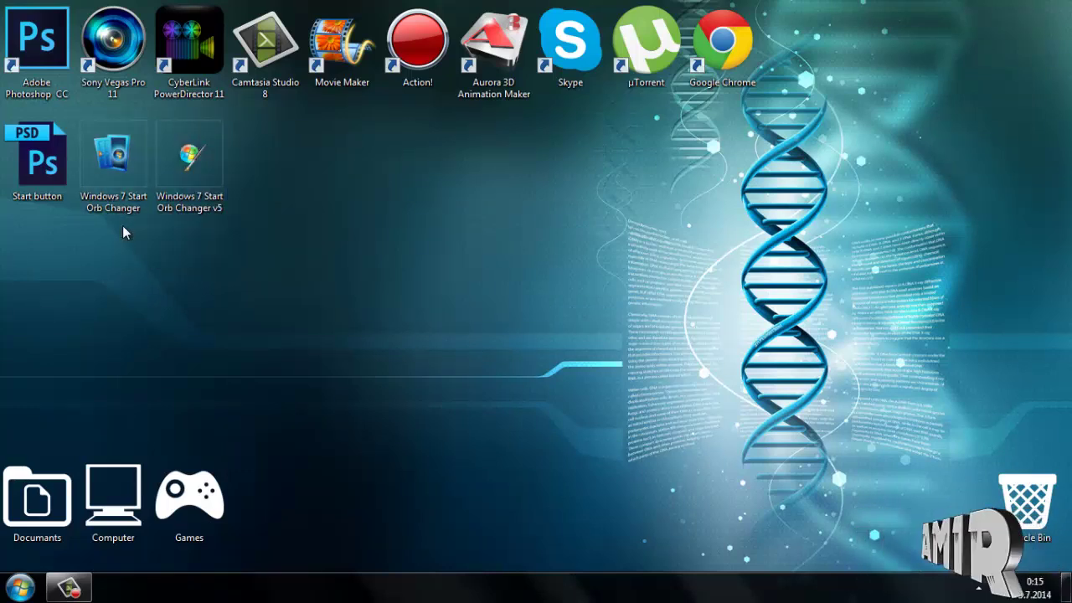
Step: Run the Windows 7 Start Orb Changer downloader from the desktop, download the archive, and close the door2windows download manager
{"action": "double_click", "coordinate": [130, 174]}
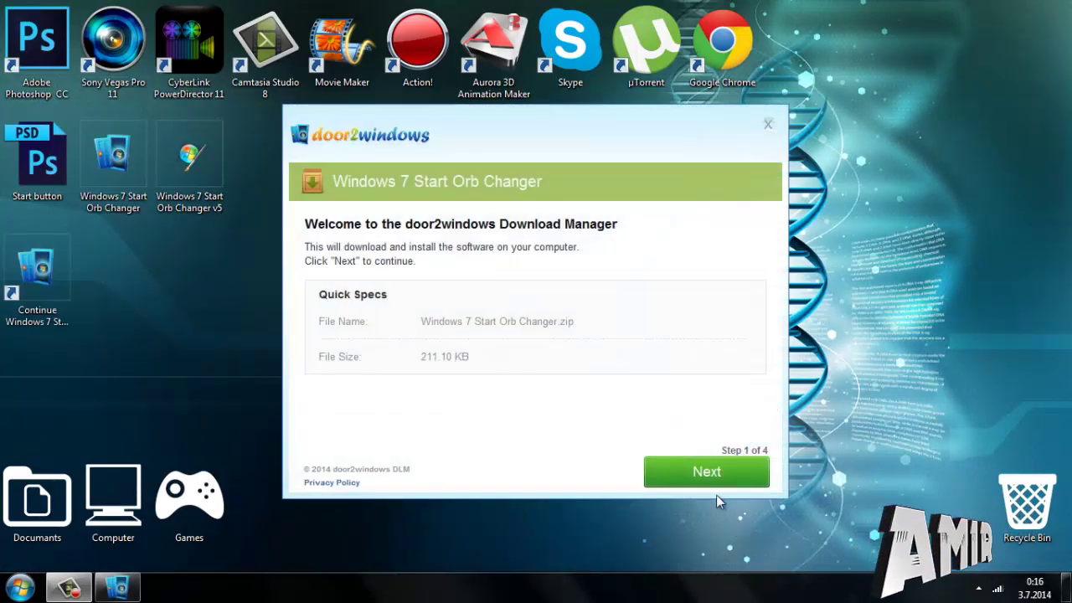
{"action": "left_click", "coordinate": [711, 482]}
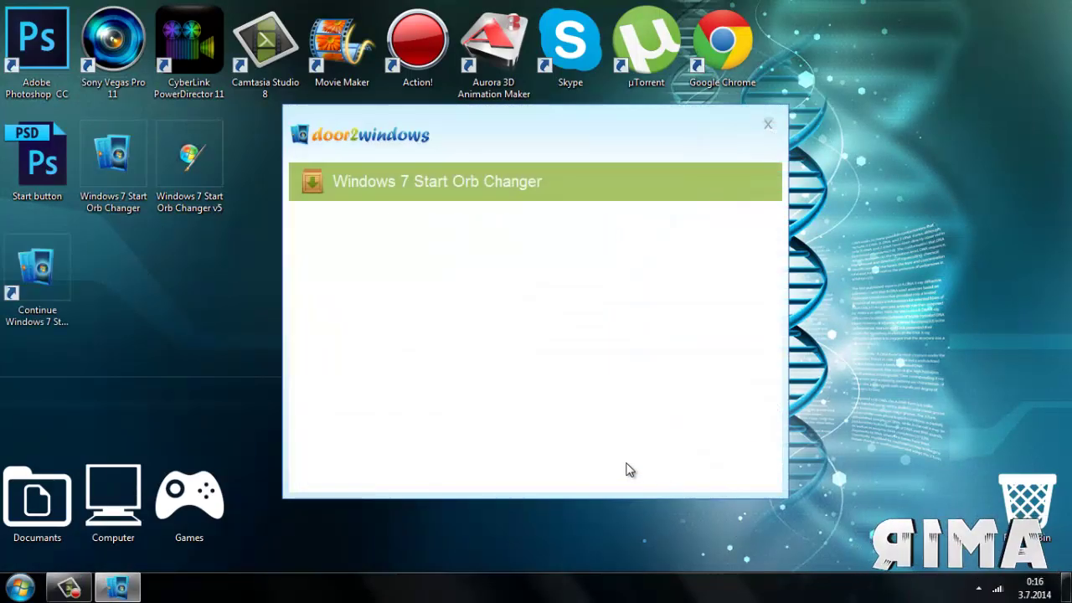
{"action": "left_click", "coordinate": [599, 471]}
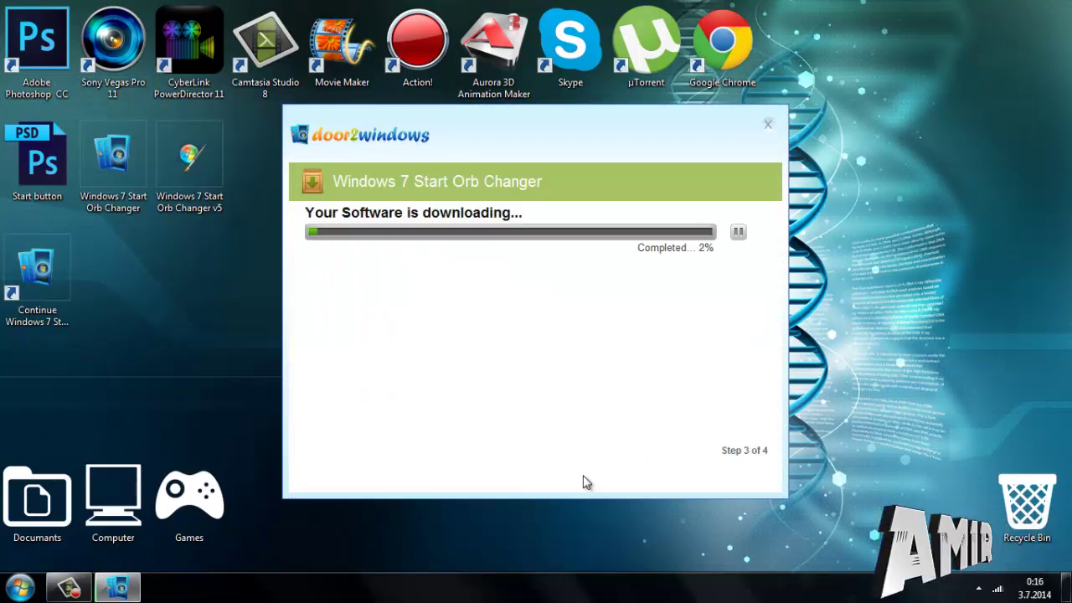
{"action": "left_click", "coordinate": [708, 482]}
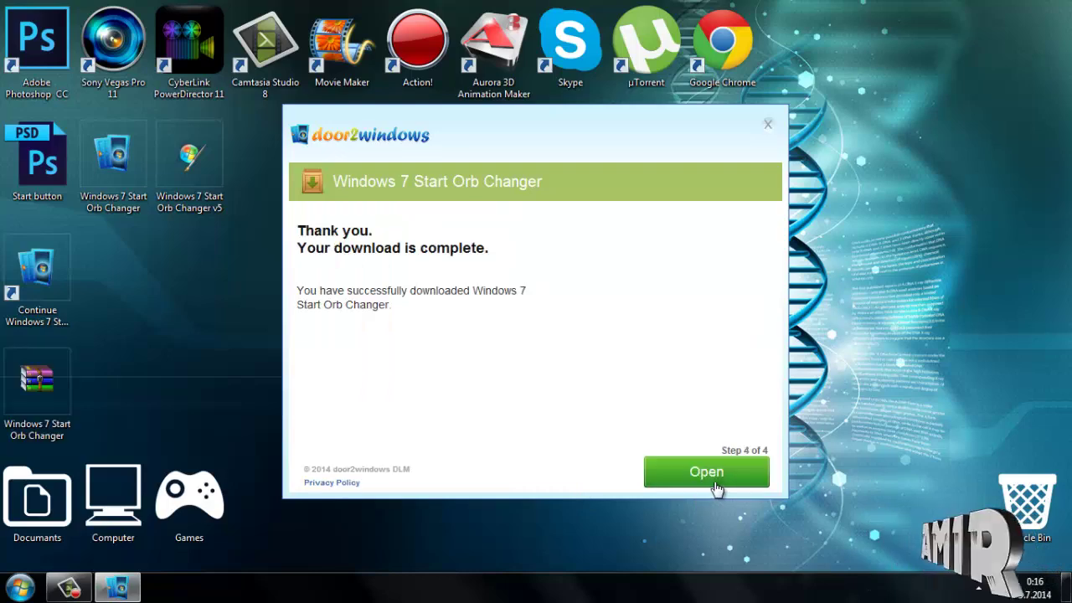
{"action": "left_click", "coordinate": [769, 120]}
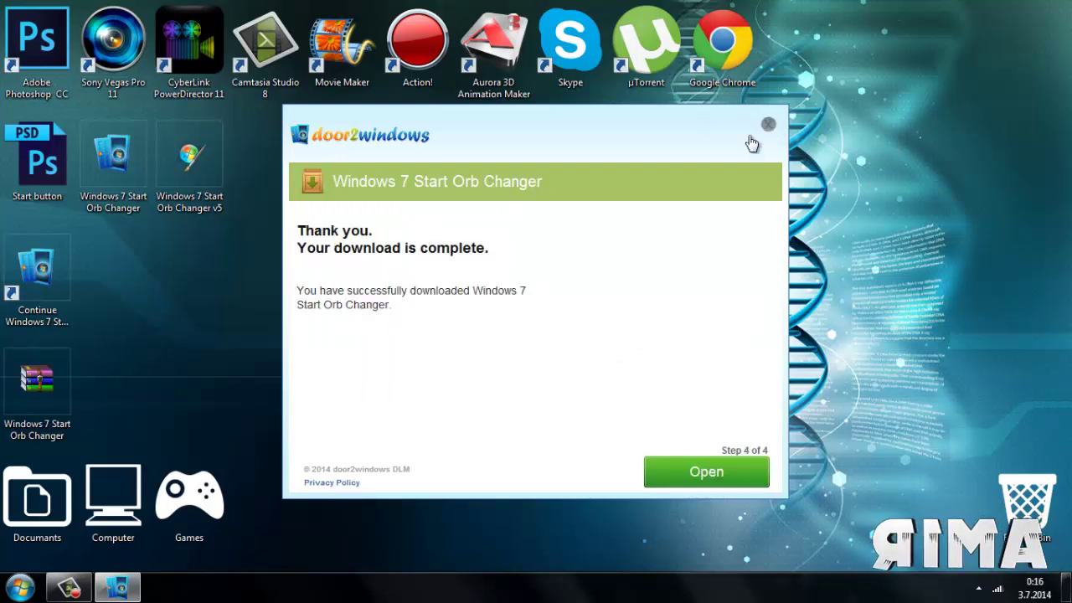
Step: Delete the downloaded Windows 7 Start Orb Changer archive from the desktop
{"action": "left_click", "coordinate": [52, 390]}
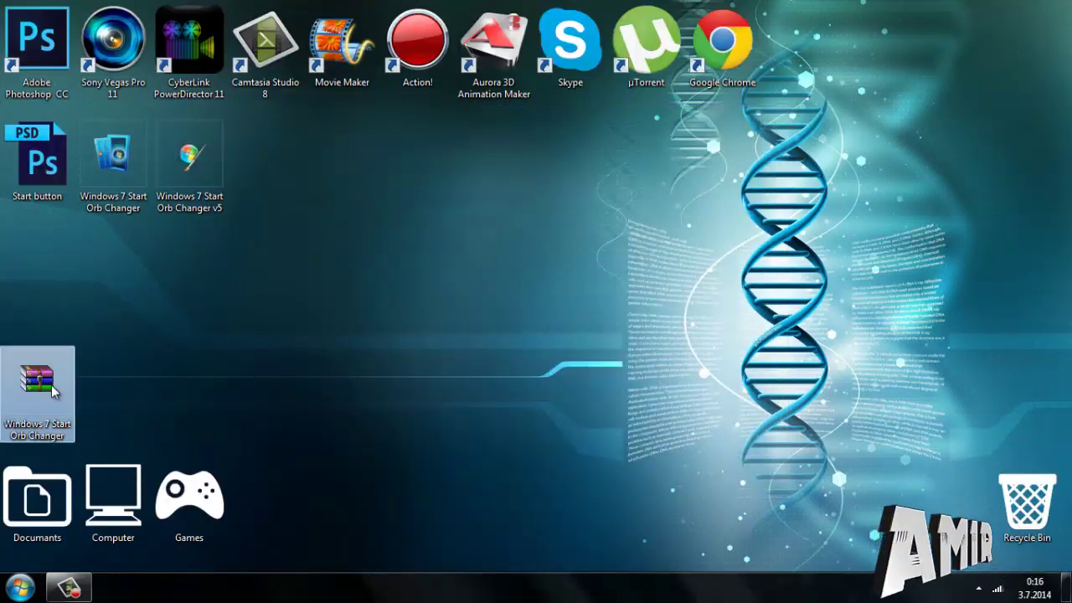
{"action": "key", "text": "Delete"}
{"action": "key", "text": "Return"}
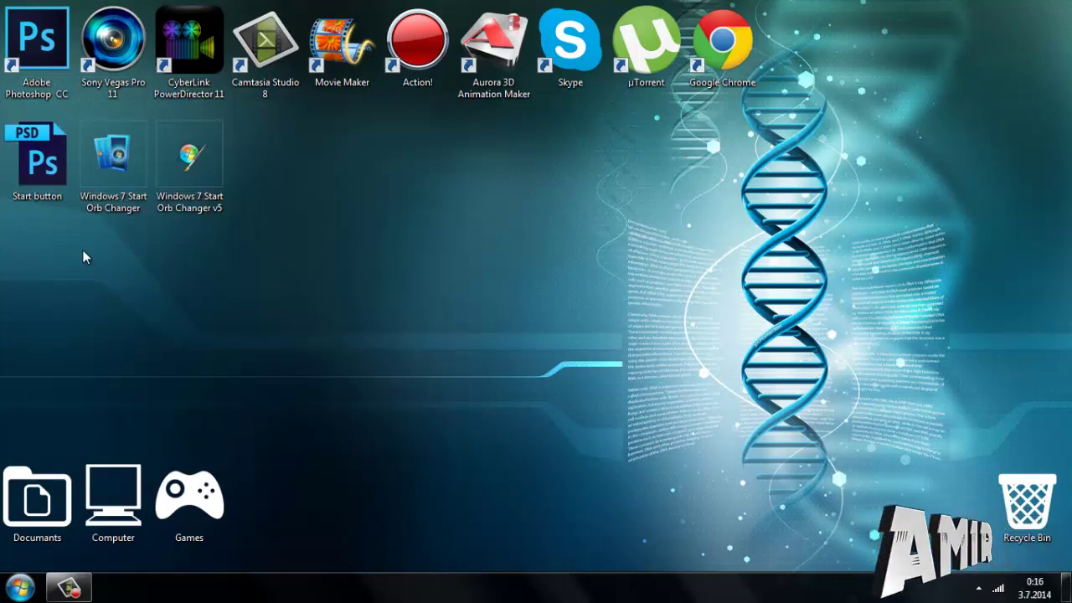
Step: Open the Start button PSD from the desktop in Photoshop and fit the whole image to the screen
{"action": "double_click", "coordinate": [61, 169]}
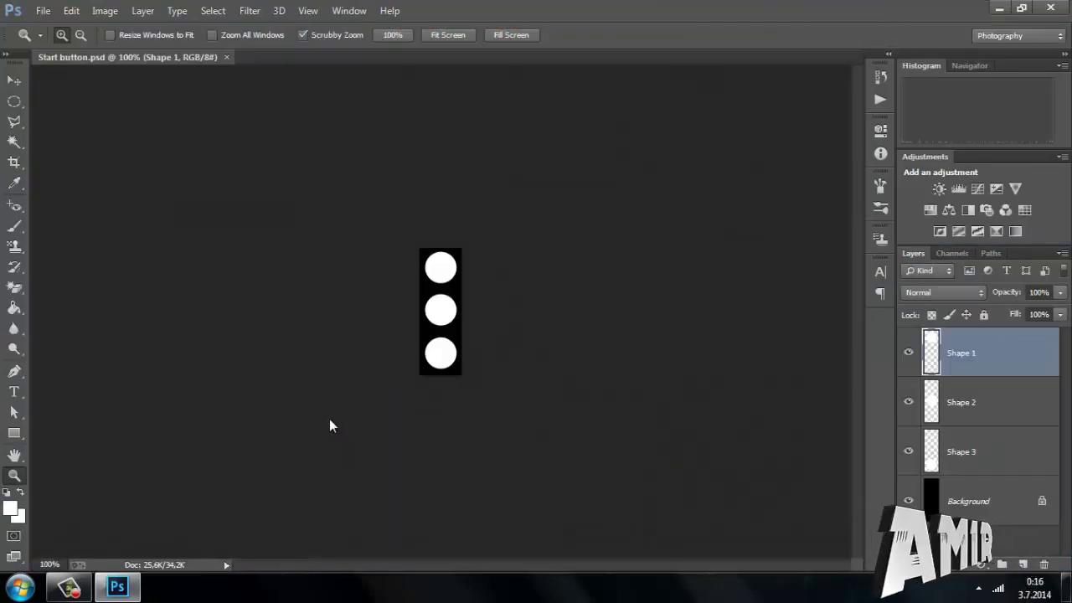
{"action": "right_click", "coordinate": [460, 312]}
{"action": "left_click", "coordinate": [469, 307]}
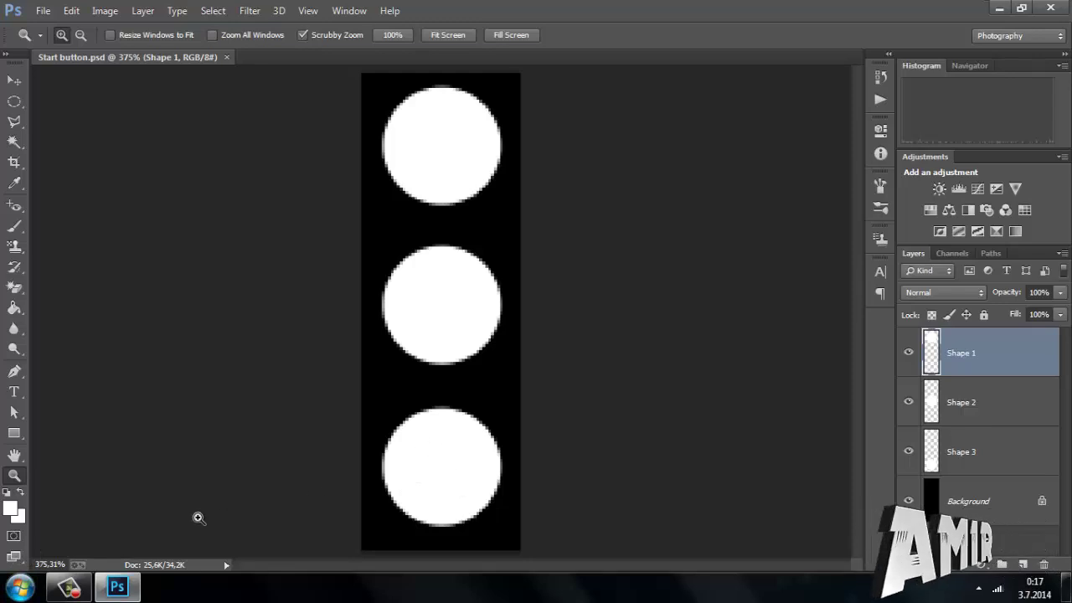
{"action": "left_click", "coordinate": [20, 588]}
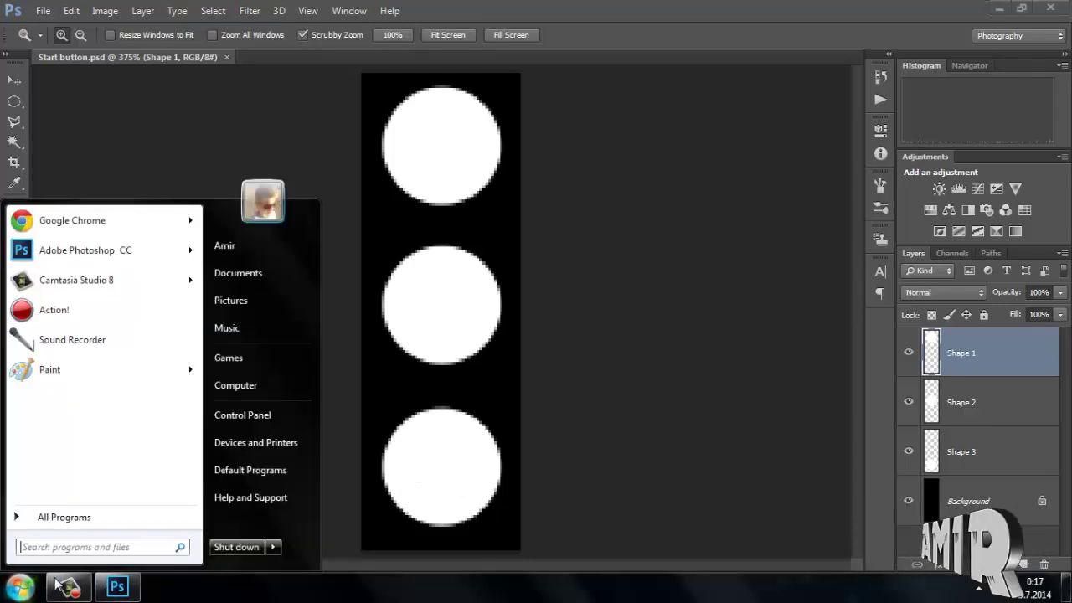
{"action": "left_click", "coordinate": [677, 277]}
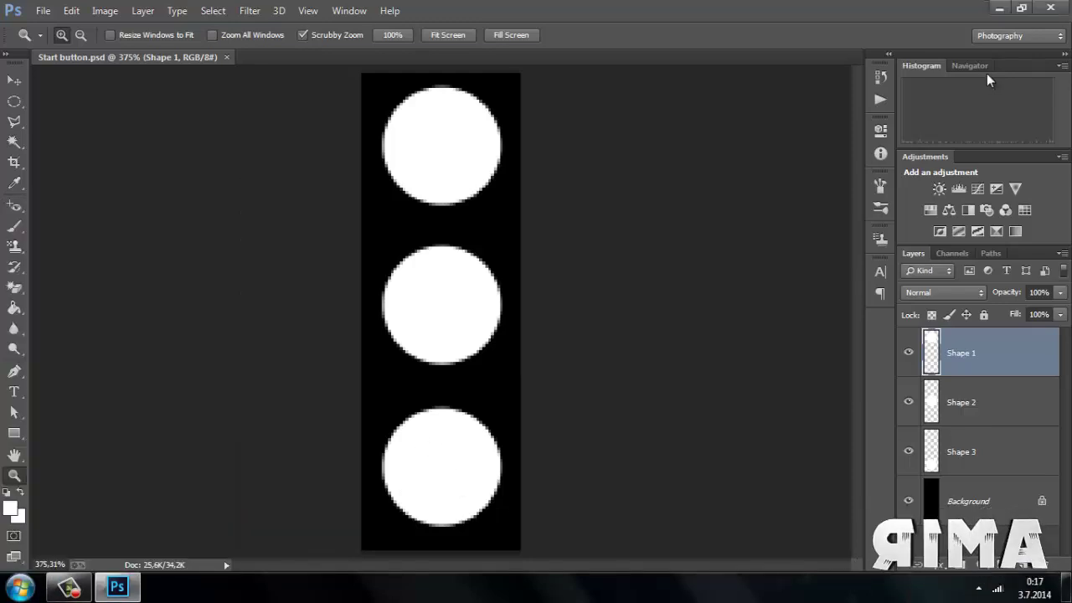
Step: Switch to Google Chrome and search Google Images for "wooden texture"
{"action": "left_click", "coordinate": [999, 8]}
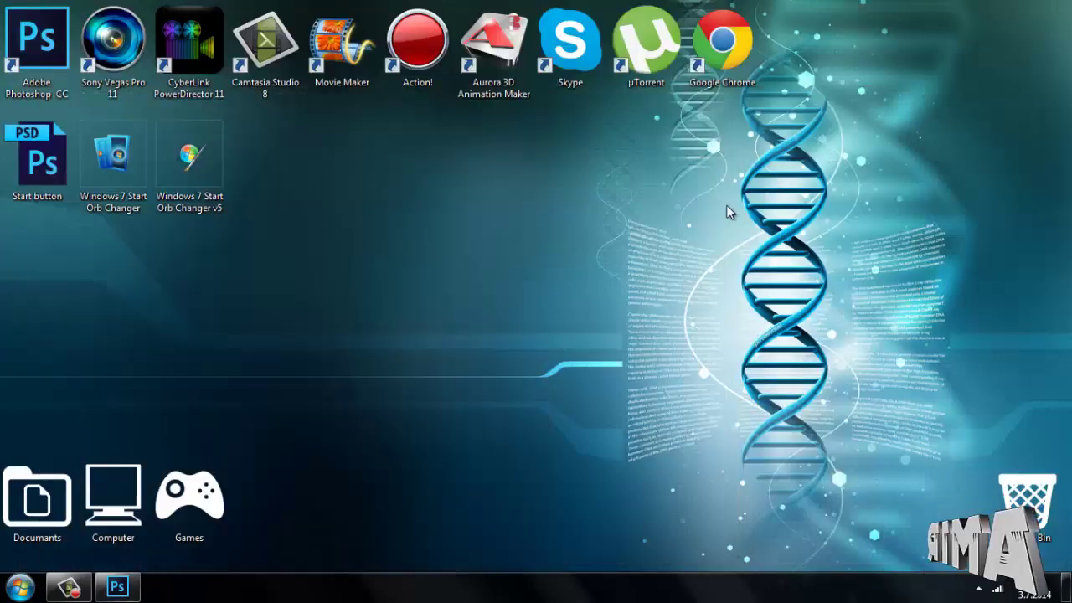
{"action": "double_click", "coordinate": [732, 67]}
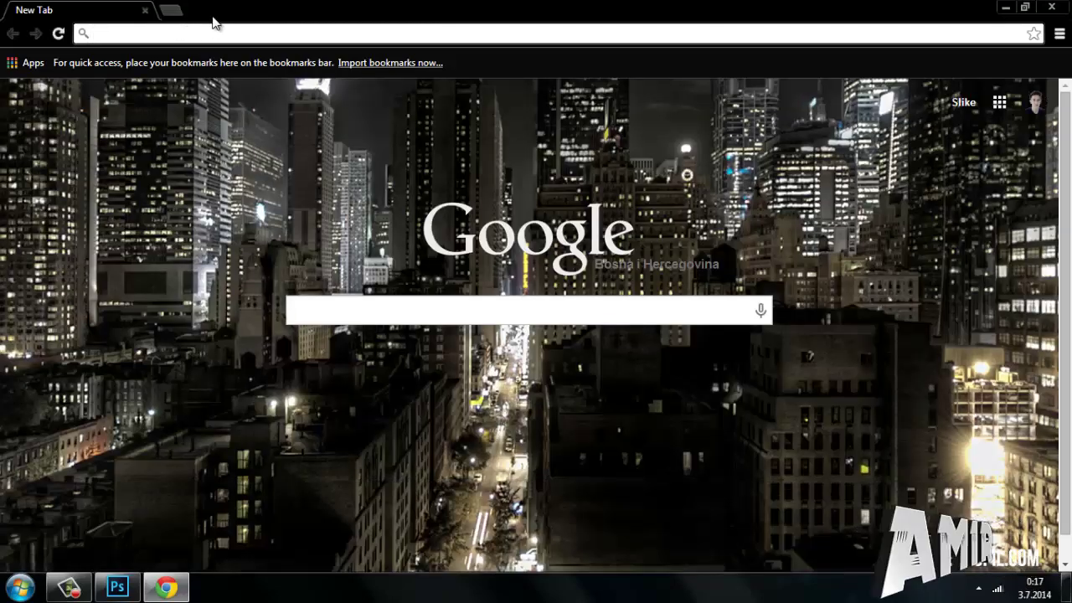
{"action": "type", "text": "wooden texture"}
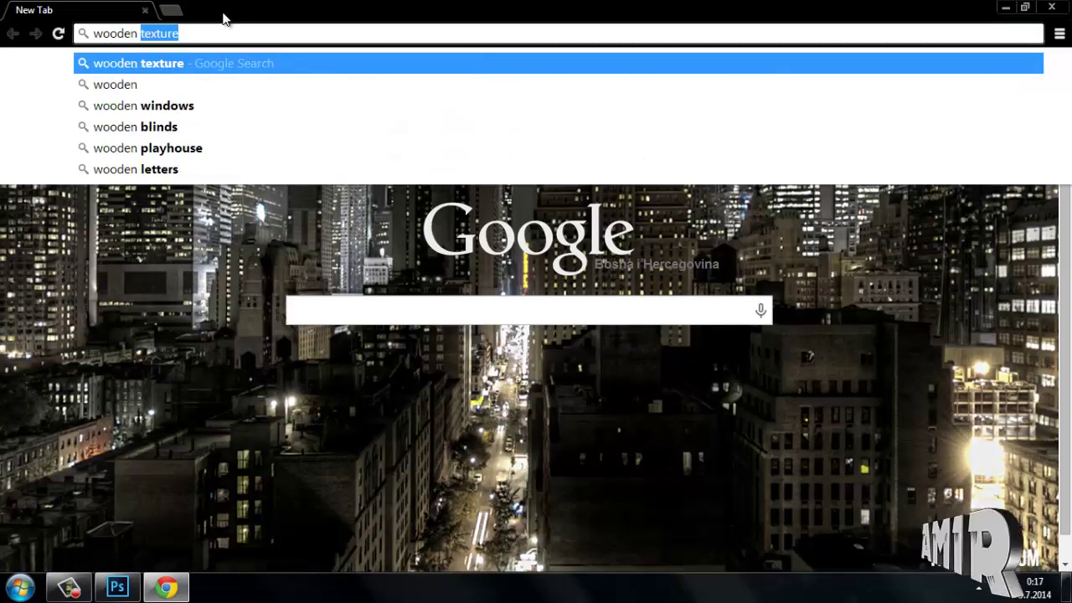
{"action": "key", "text": "Return"}
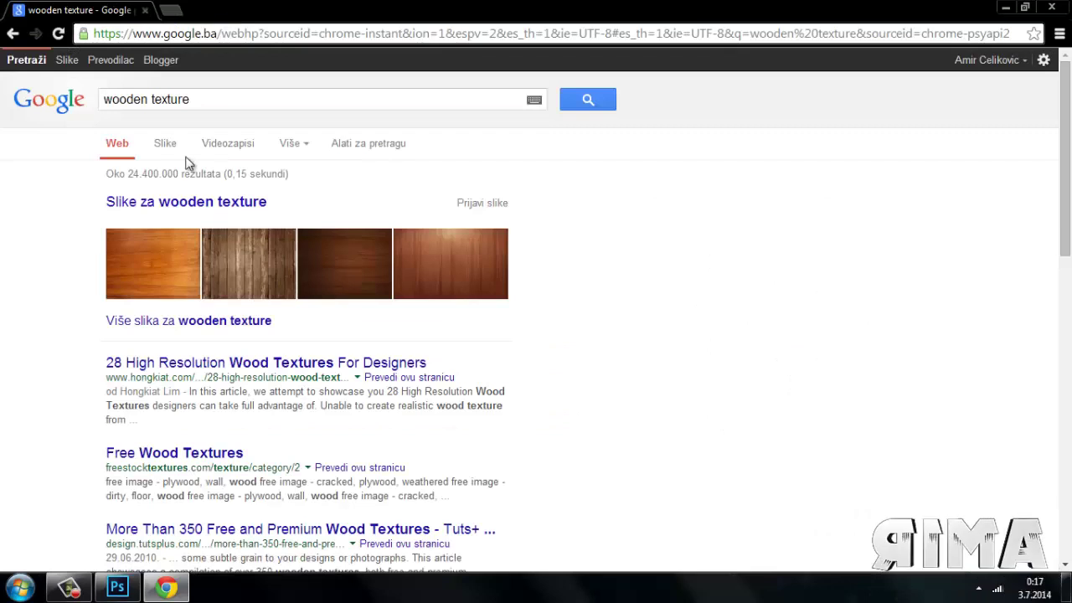
{"action": "left_click", "coordinate": [198, 149]}
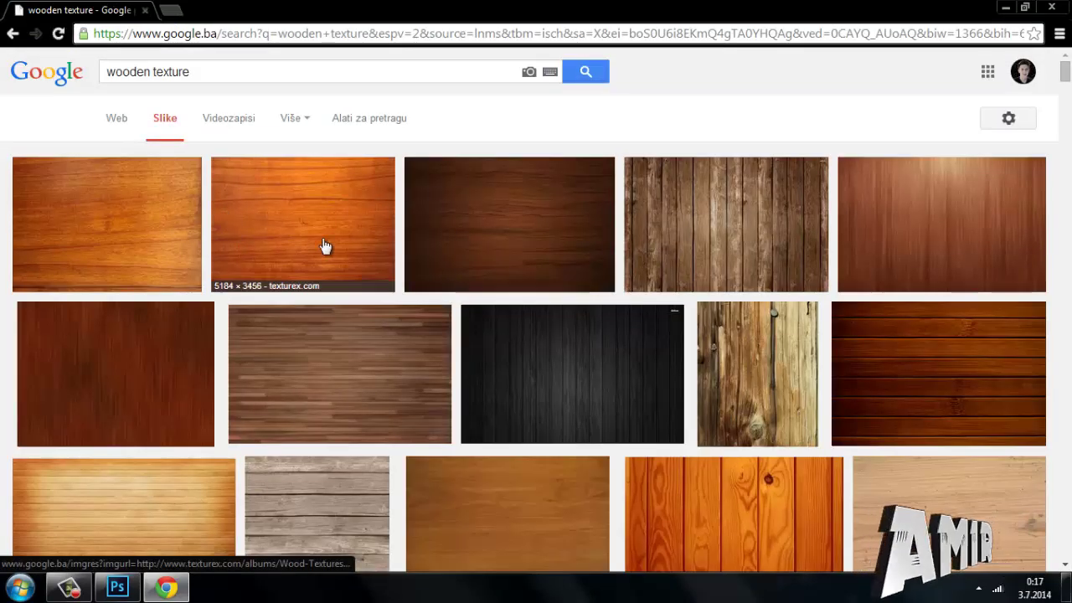
Step: Open the source page of the weathered brown vertical plank image and download the wallpaper at 1280x800
{"action": "left_click", "coordinate": [702, 199]}
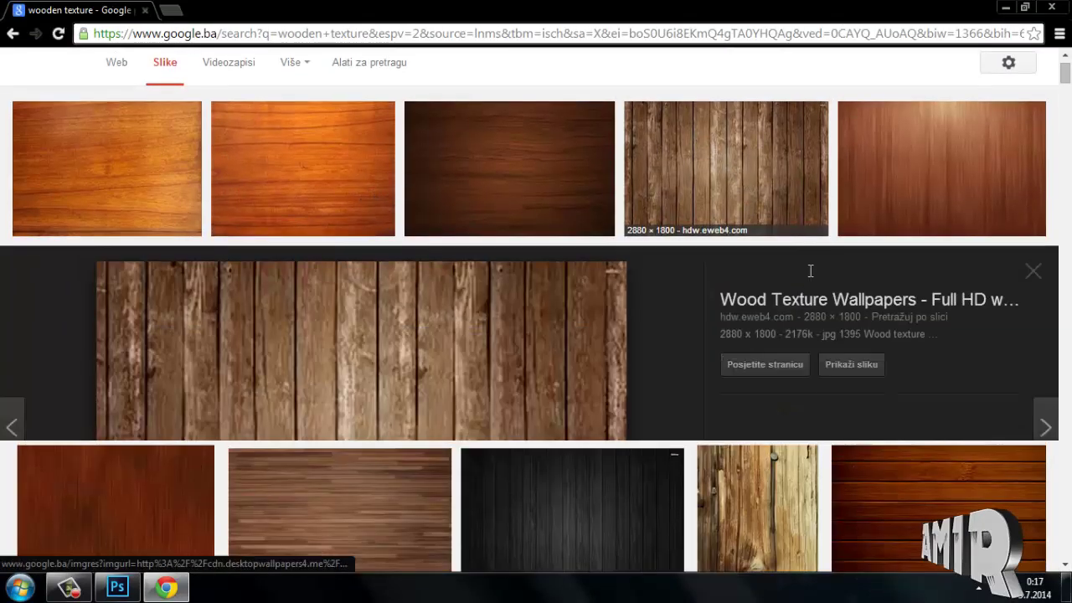
{"action": "left_click", "coordinate": [841, 292]}
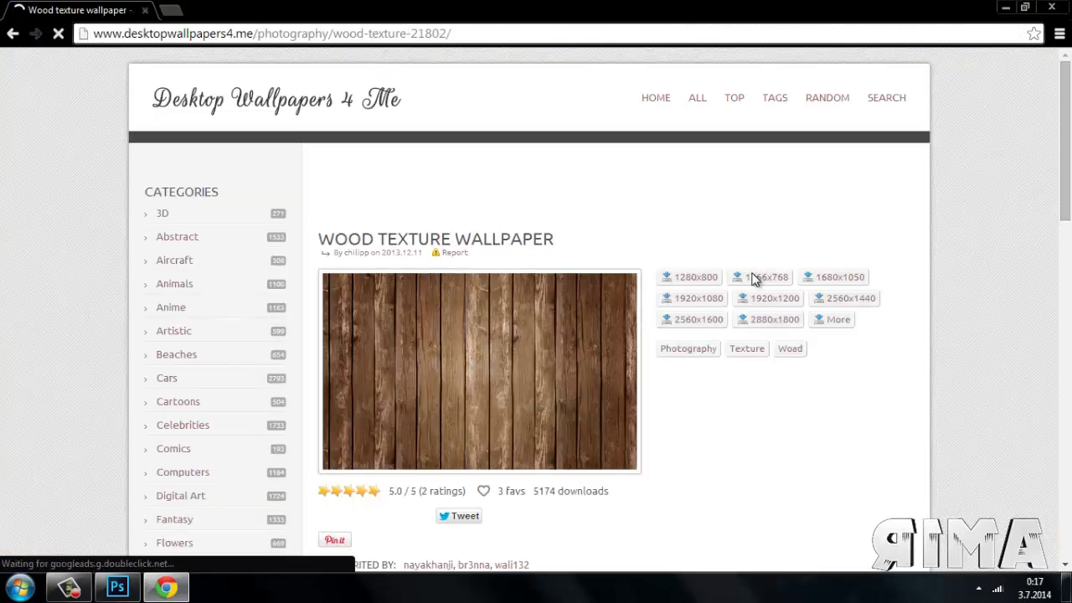
{"action": "left_click", "coordinate": [708, 283]}
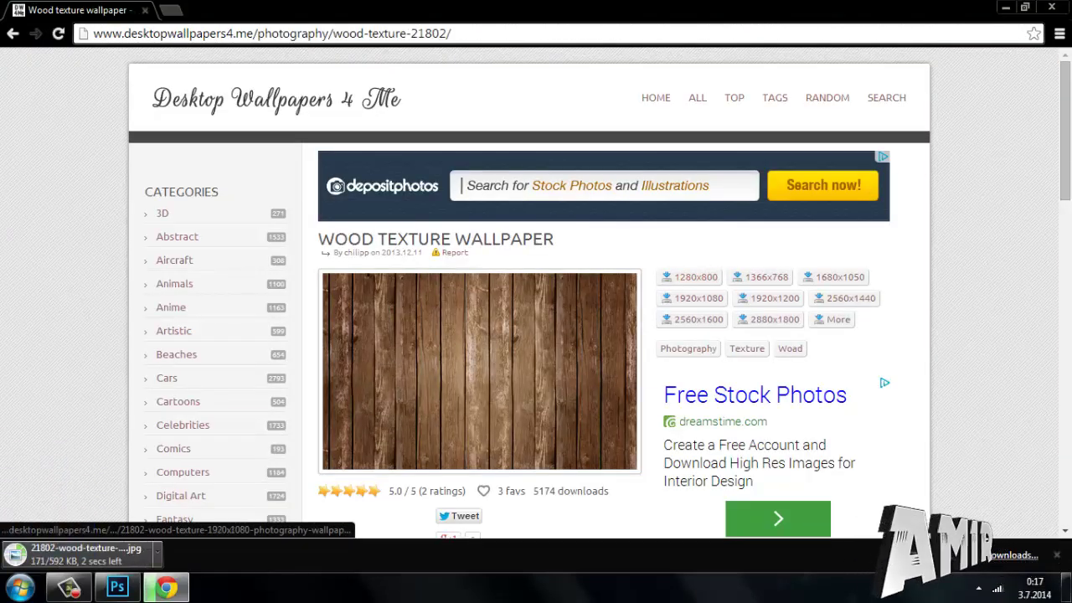
Step: Place the downloaded wood texture on the desktop and open it in Photoshop as a separate document
{"action": "key", "text": "ctrl+j"}
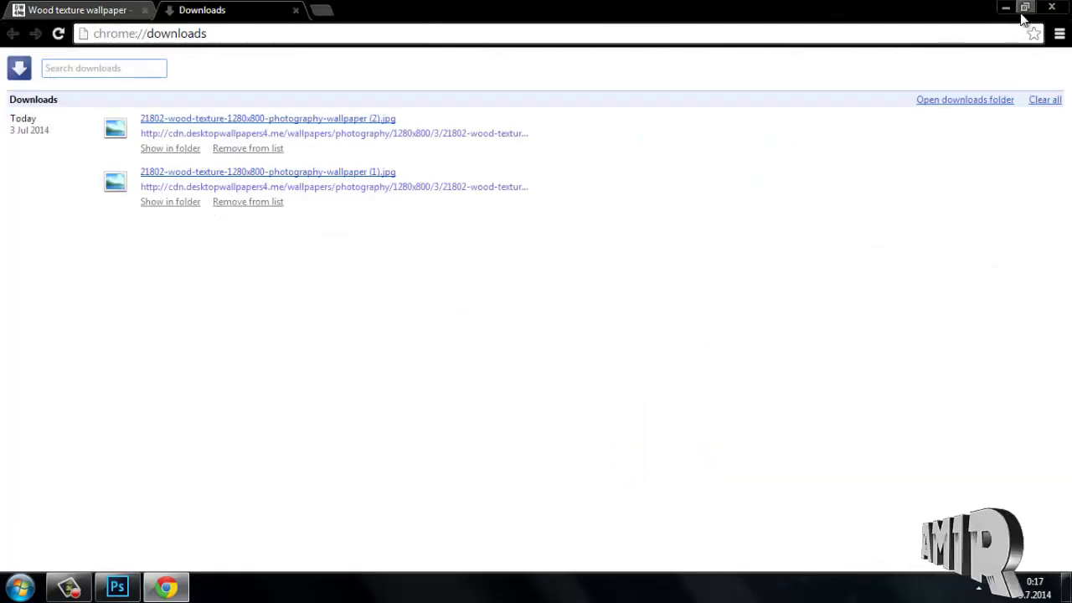
{"action": "left_click", "coordinate": [1024, 7]}
{"action": "left_click_drag", "start_coordinate": [568, 162], "coordinate": [194, 289]}
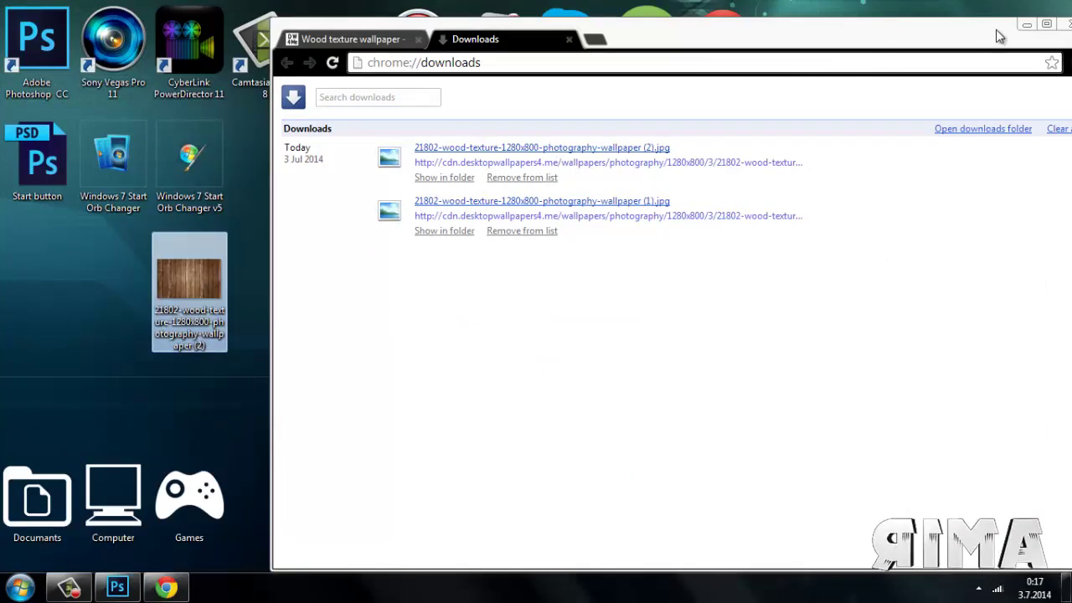
{"action": "left_click", "coordinate": [1027, 26]}
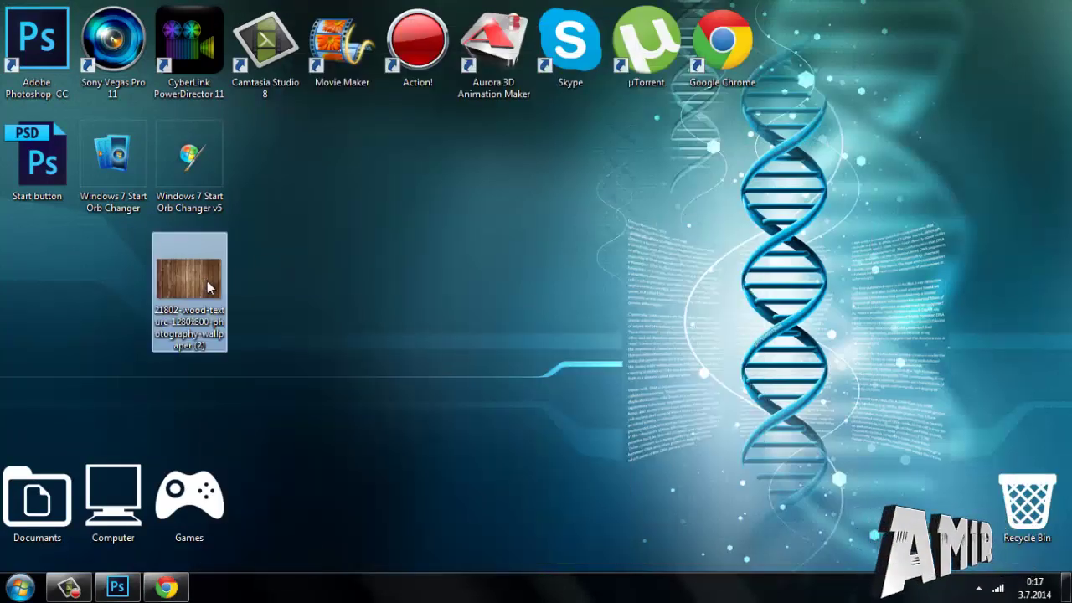
{"action": "left_click_drag", "start_coordinate": [204, 317], "coordinate": [276, 60]}
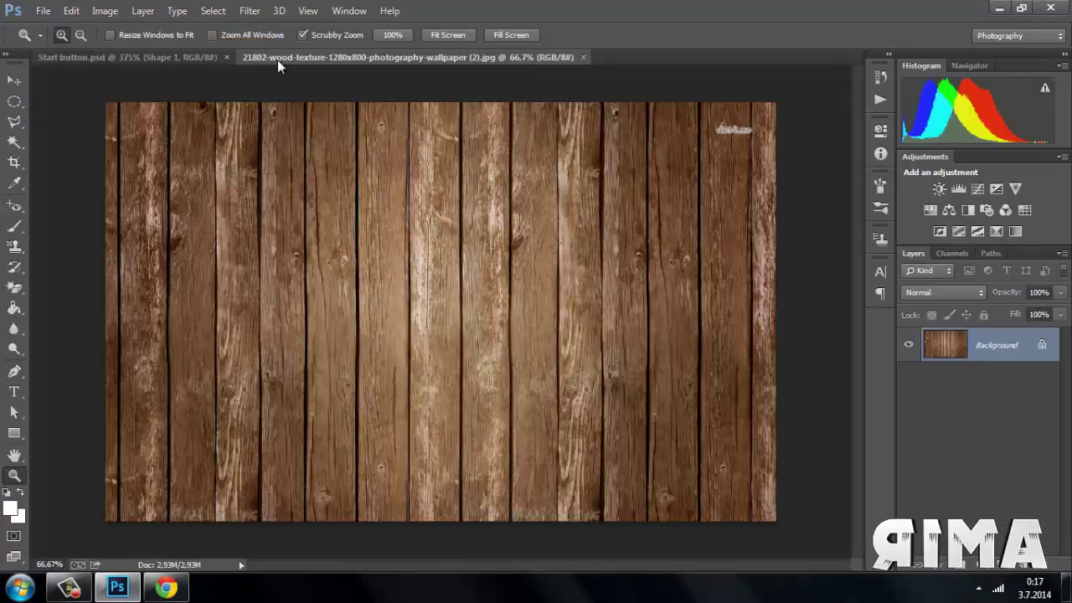
Step: Cut a large circle out of the wood texture with an inverted elliptical selection and the Magic Eraser, leaving its surroundings transparent
{"action": "left_click", "coordinate": [14, 100]}
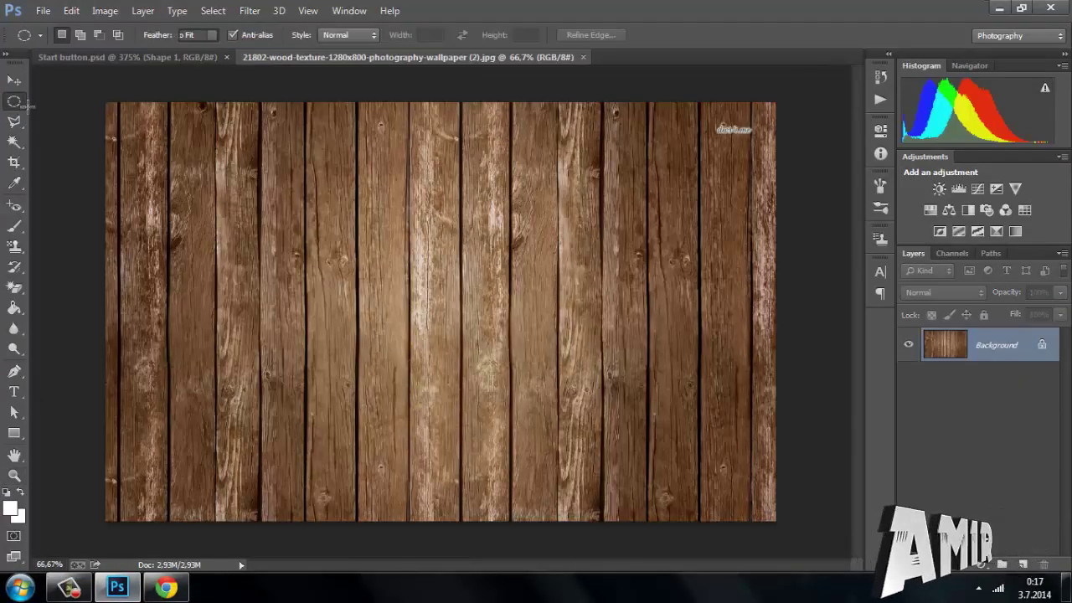
{"action": "left_click_drag", "start_coordinate": [262, 176], "coordinate": [556, 462]}
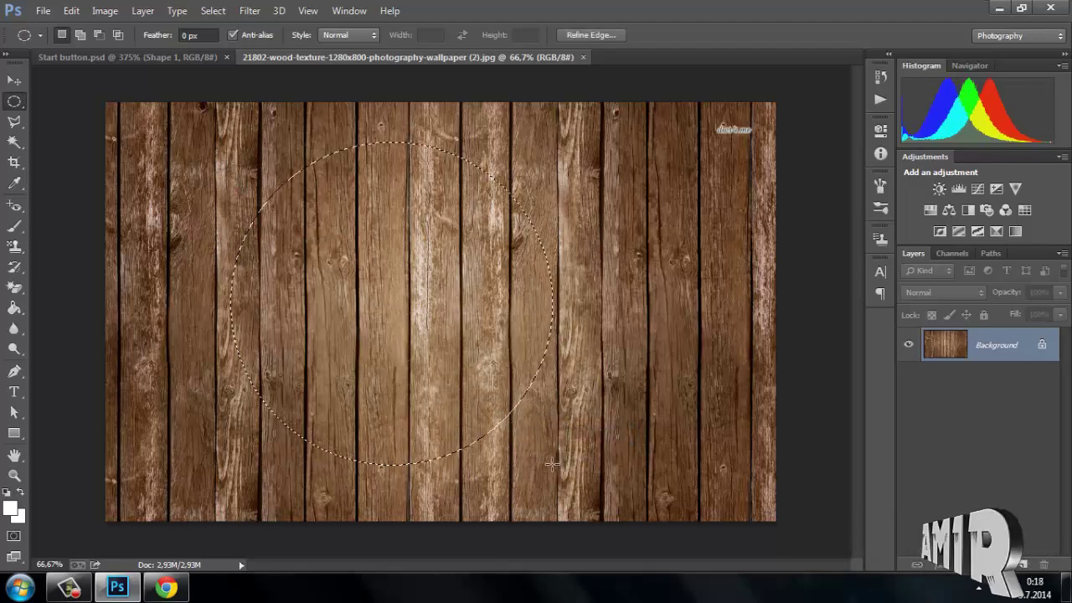
{"action": "right_click", "coordinate": [416, 203]}
{"action": "left_click", "coordinate": [445, 227]}
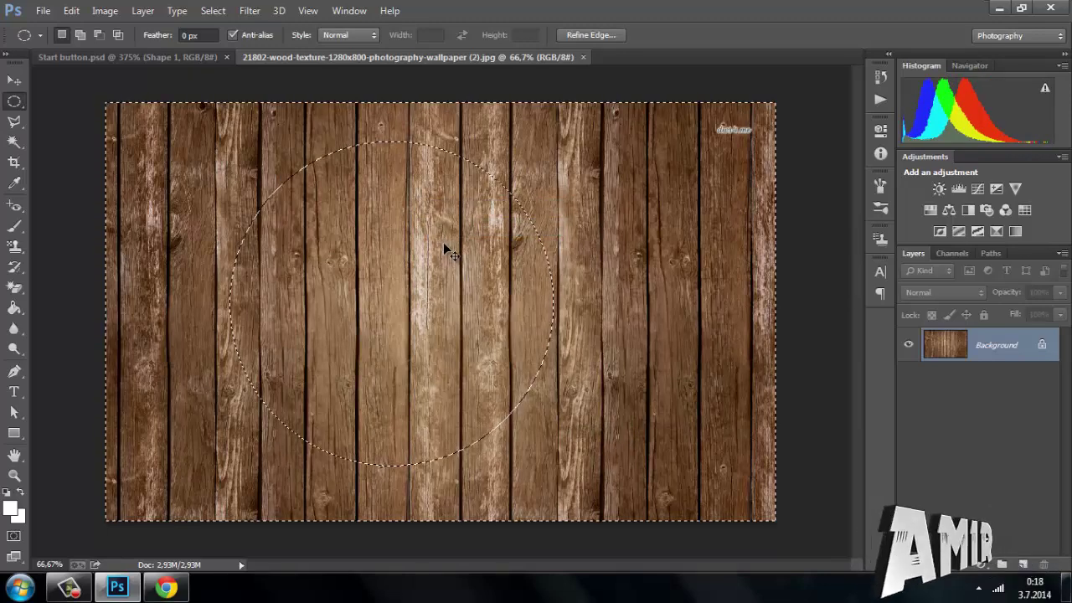
{"action": "key", "text": "BackSpace"}
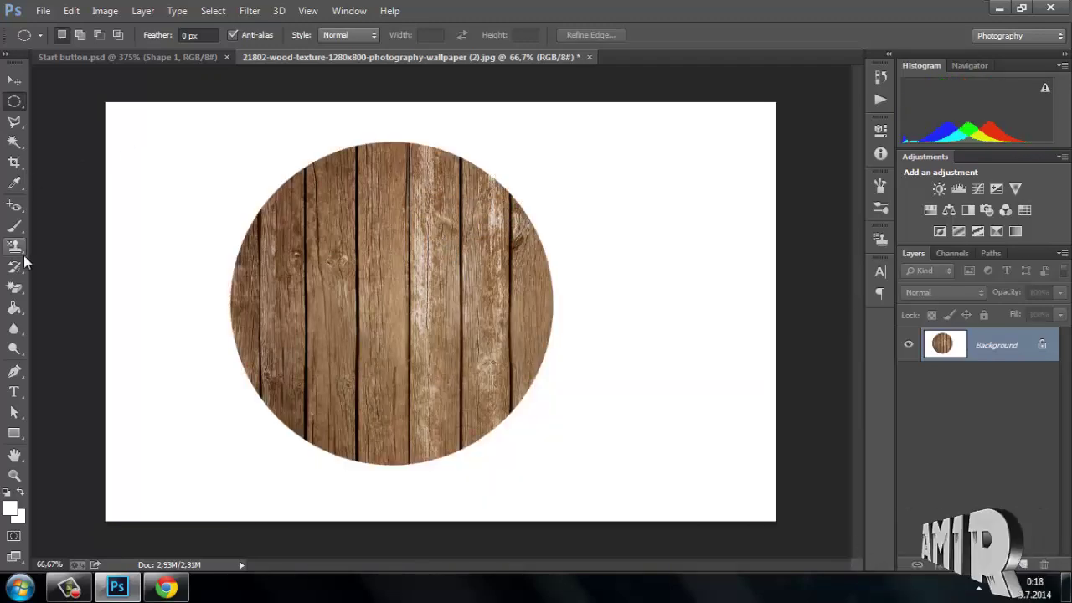
{"action": "left_click", "coordinate": [14, 288]}
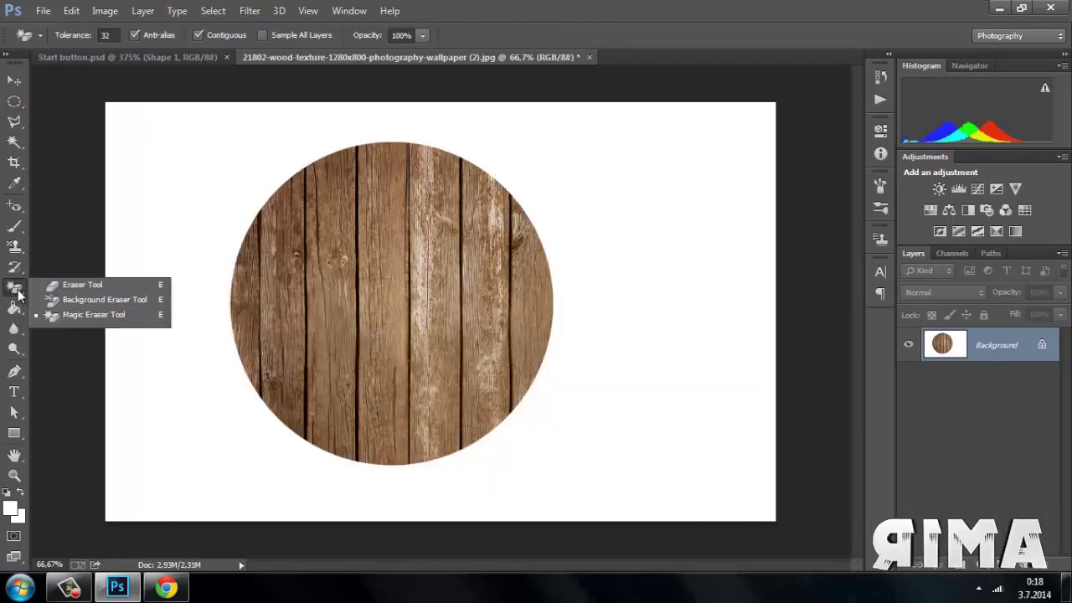
{"action": "left_click", "coordinate": [185, 228]}
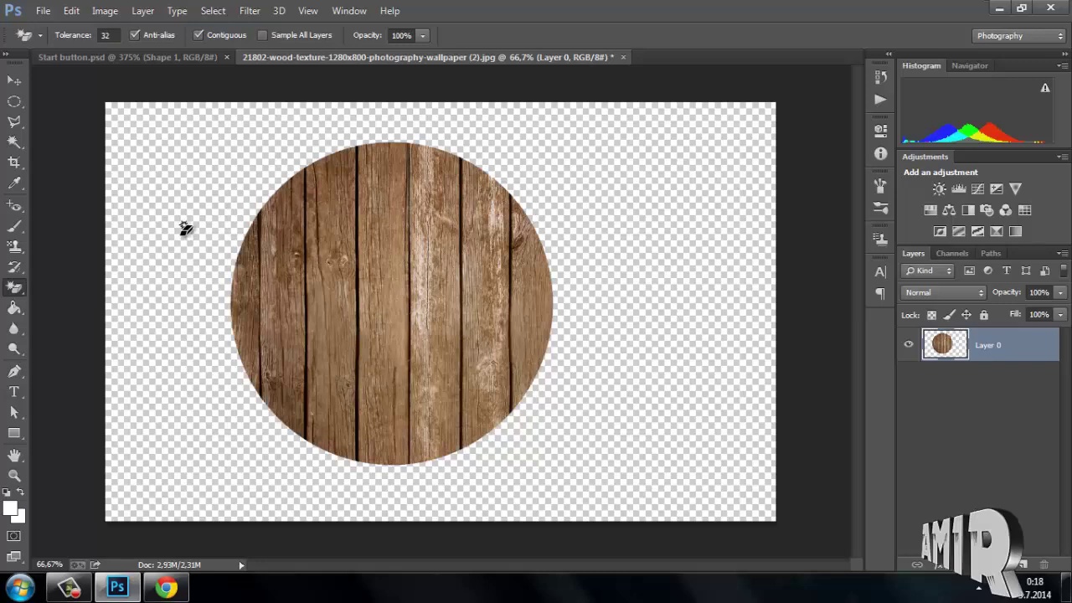
Step: Crop the canvas on all four sides to the edges of the wooden circle
{"action": "left_click", "coordinate": [13, 163]}
{"action": "left_click_drag", "start_coordinate": [104, 312], "coordinate": [163, 304]}
{"action": "left_click_drag", "start_coordinate": [444, 115], "coordinate": [443, 125]}
{"action": "left_click_drag", "start_coordinate": [714, 312], "coordinate": [595, 311]}
{"action": "left_click_drag", "start_coordinate": [451, 503], "coordinate": [446, 459]}
{"action": "left_click", "coordinate": [789, 36]}
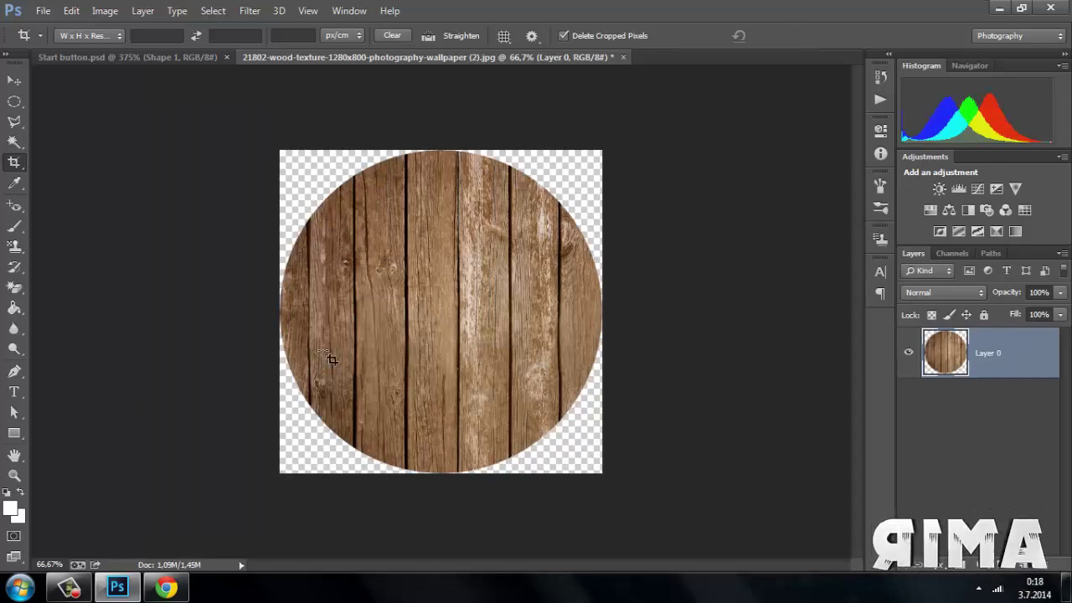
Step: Apply the Spherize filter to the wooden circle with an amount of 100% in Normal mode
{"action": "left_click", "coordinate": [15, 475]}
{"action": "left_click_drag", "start_coordinate": [484, 289], "coordinate": [502, 288]}
{"action": "left_click", "coordinate": [249, 11]}
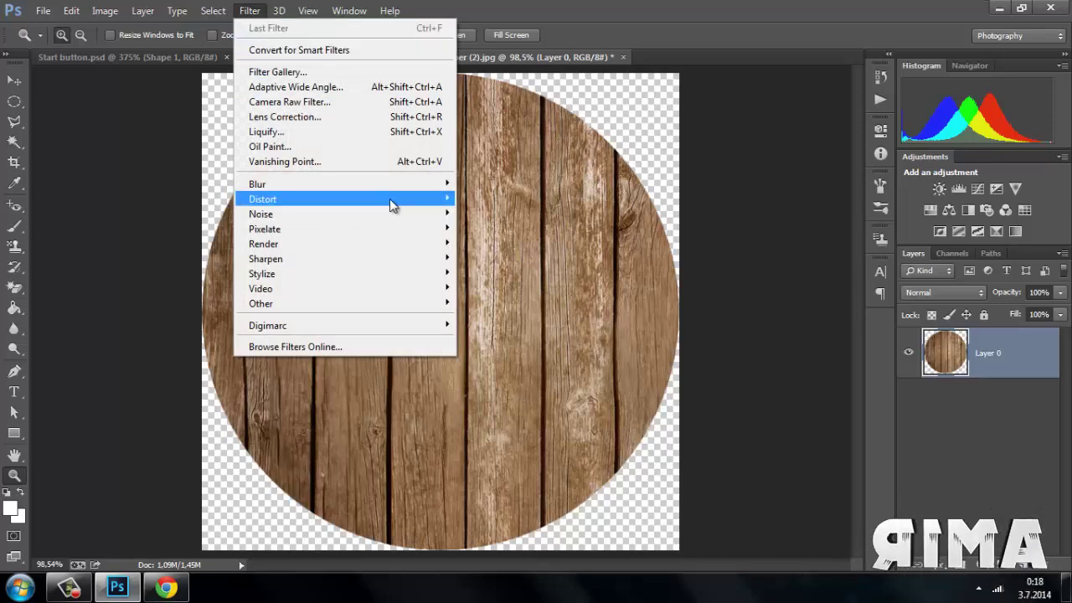
{"action": "mouse_move", "coordinate": [389, 198]}
{"action": "left_click", "coordinate": [492, 273]}
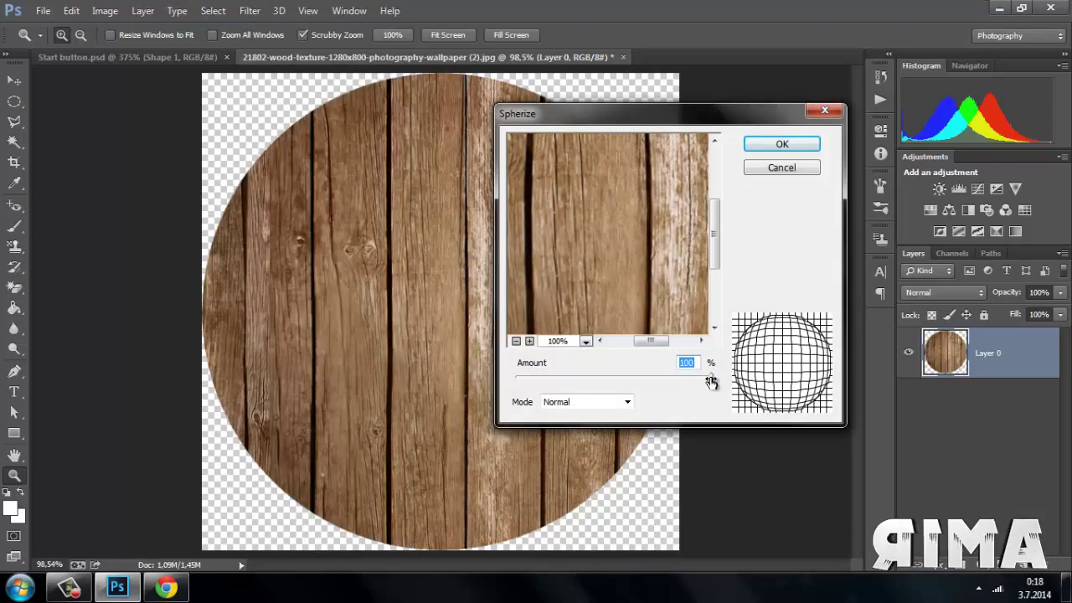
{"action": "left_click", "coordinate": [780, 145]}
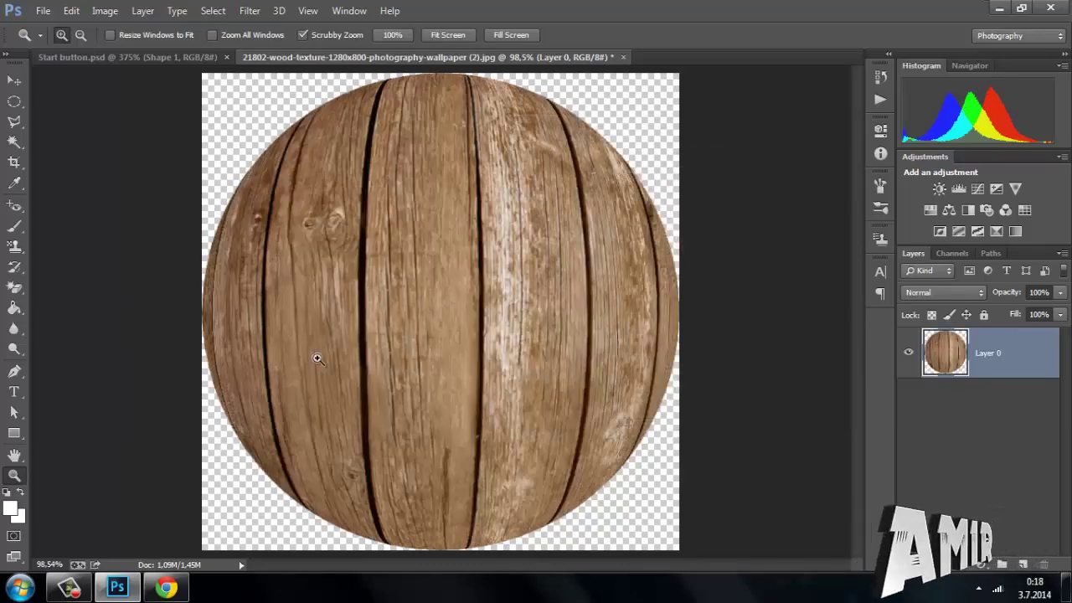
Step: Copy the whole spherized wood image and paste it into the Start button.psd document
{"action": "right_click", "coordinate": [461, 269]}
{"action": "left_click", "coordinate": [503, 277]}
{"action": "key", "text": "ctrl+a"}
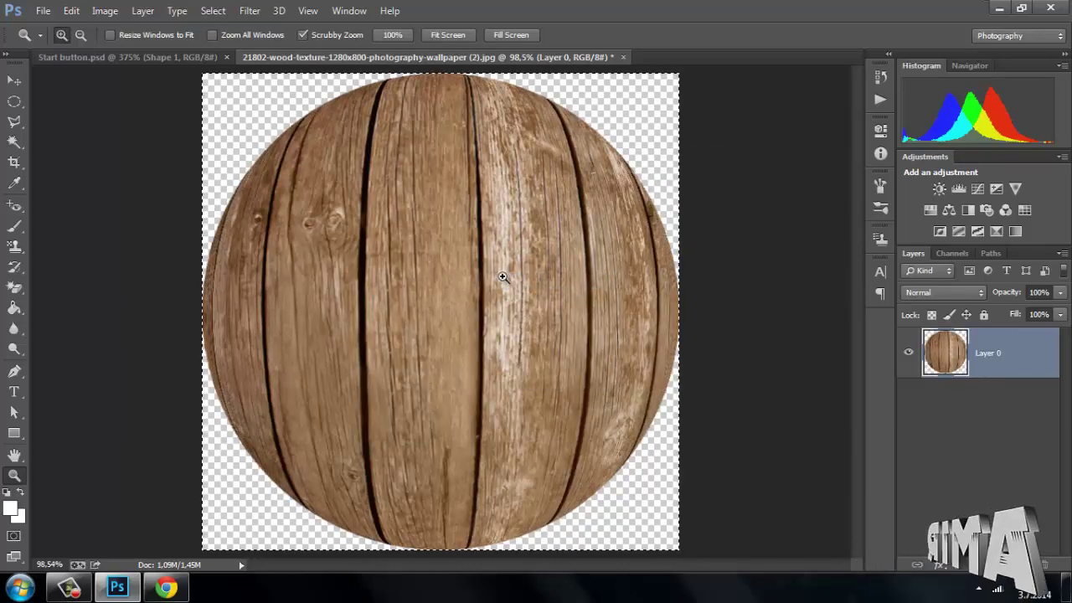
{"action": "left_click", "coordinate": [141, 56]}
{"action": "key", "text": "ctrl+v"}
Step: Shrink the pasted wooden circle with Free Transform until it is slightly smaller than one of the template's white circles
{"action": "scroll", "coordinate": [550, 430], "scroll_direction": "down", "scroll_amount": 8}
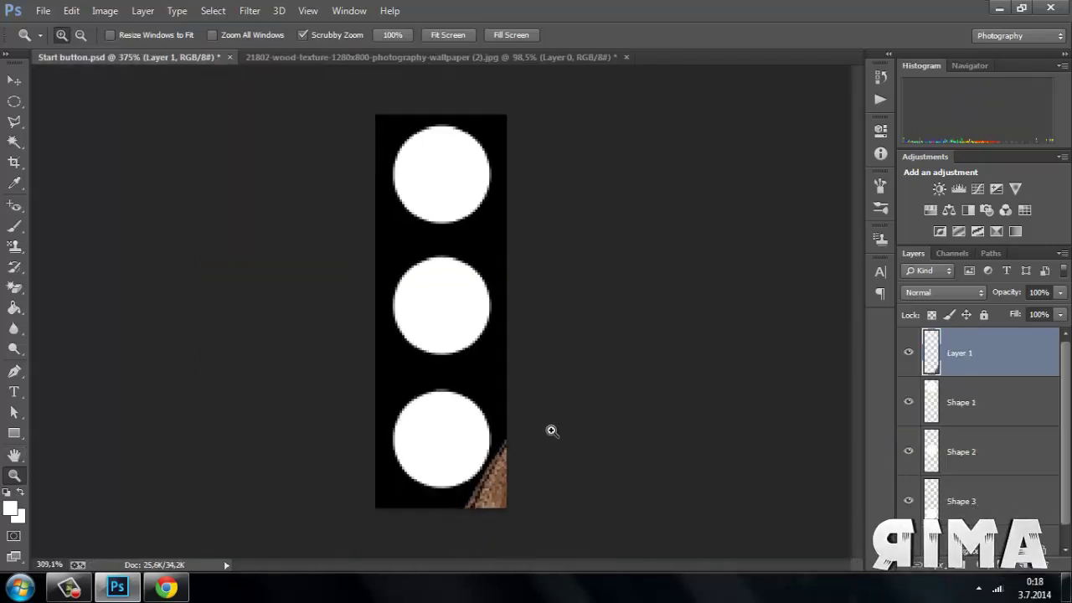
{"action": "key", "text": "ctrl+t"}
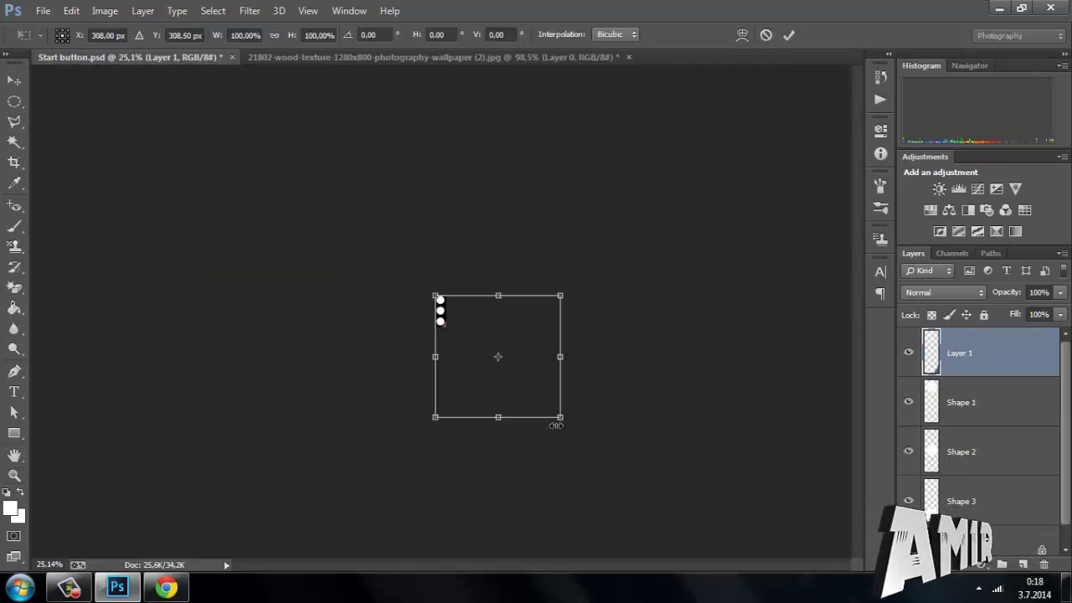
{"action": "left_click_drag", "start_coordinate": [560, 418], "coordinate": [448, 302]}
{"action": "left_click", "coordinate": [789, 34]}
{"action": "key", "text": "z"}
{"action": "right_click", "coordinate": [454, 310]}
{"action": "left_click", "coordinate": [486, 313]}
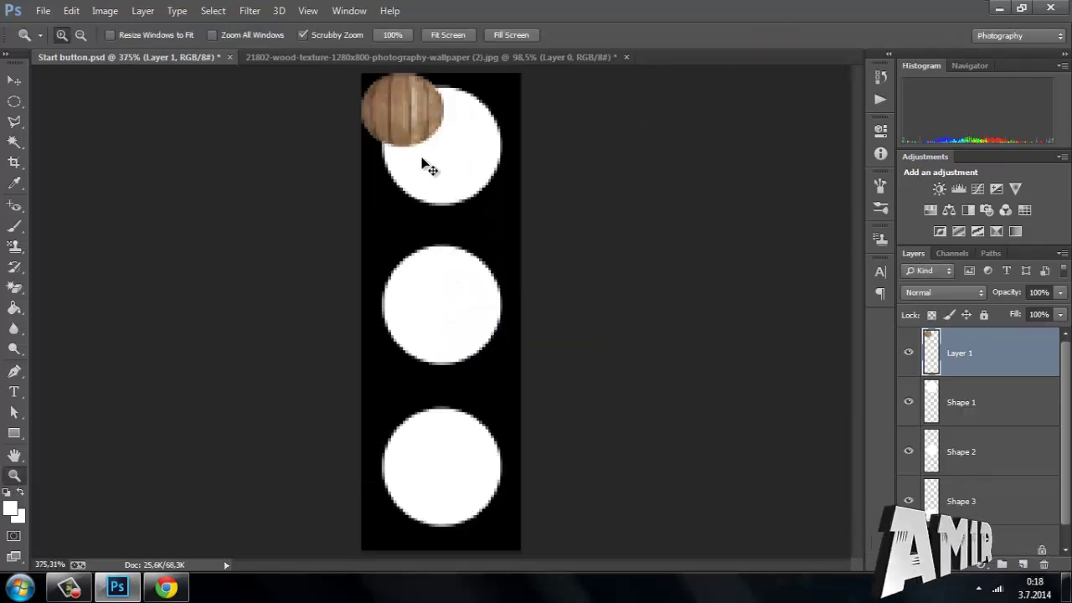
Step: Scale the wooden circle to about 146% width and 164% height so that it covers the first white circle
{"action": "key", "text": "ctrl+t"}
{"action": "left_click_drag", "start_coordinate": [409, 116], "coordinate": [373, 75]}
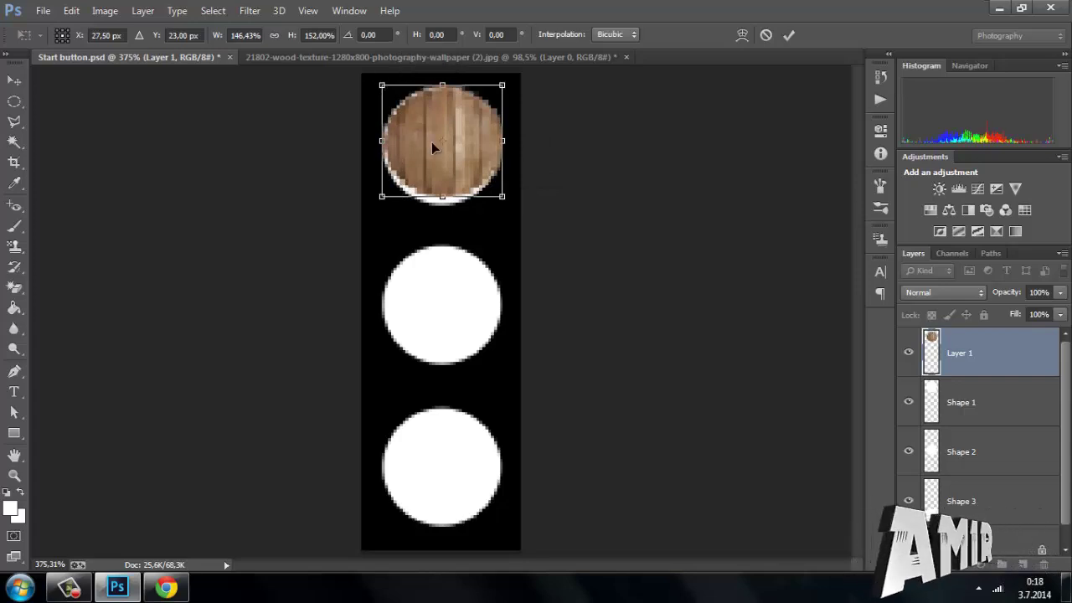
{"action": "left_click_drag", "start_coordinate": [432, 141], "coordinate": [480, 127]}
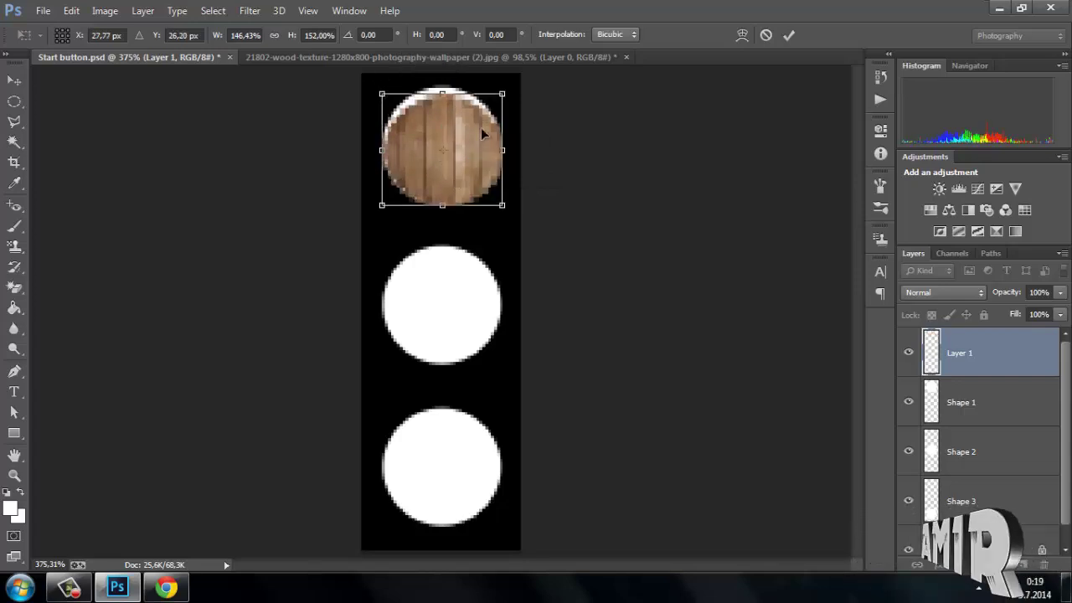
{"action": "mouse_move", "coordinate": [381, 86]}
{"action": "left_mouse_down"}
{"action": "mouse_move", "coordinate": [377, 75]}
{"action": "mouse_move", "coordinate": [381, 83]}
{"action": "left_mouse_up"}
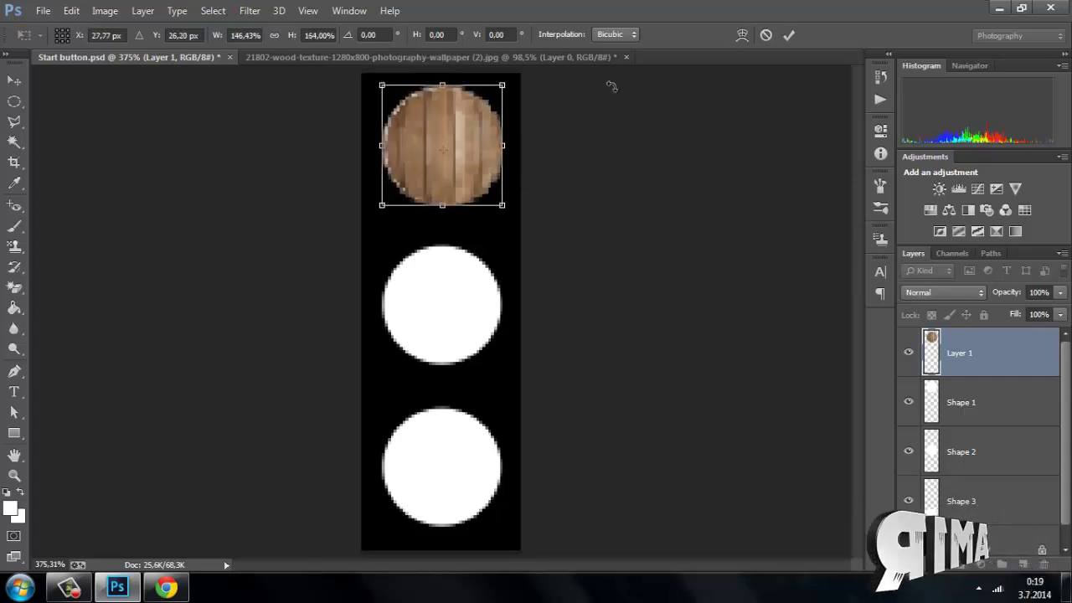
{"action": "left_click", "coordinate": [788, 35]}
Step: Duplicate the wood layer twice and place one copy directly above Shape 2 and the other directly above Shape 3
{"action": "key", "text": "ctrl+j"}
{"action": "key", "text": "ctrl+j"}
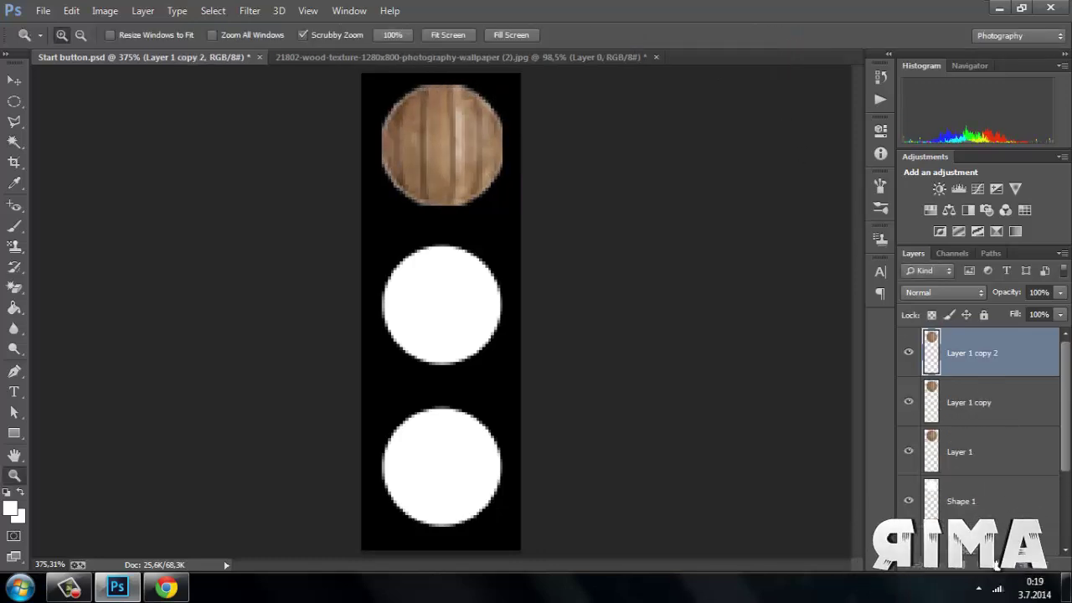
{"action": "scroll", "coordinate": [1010, 534], "scroll_direction": "down", "scroll_amount": 1}
{"action": "left_click_drag", "start_coordinate": [1008, 501], "coordinate": [1011, 501]}
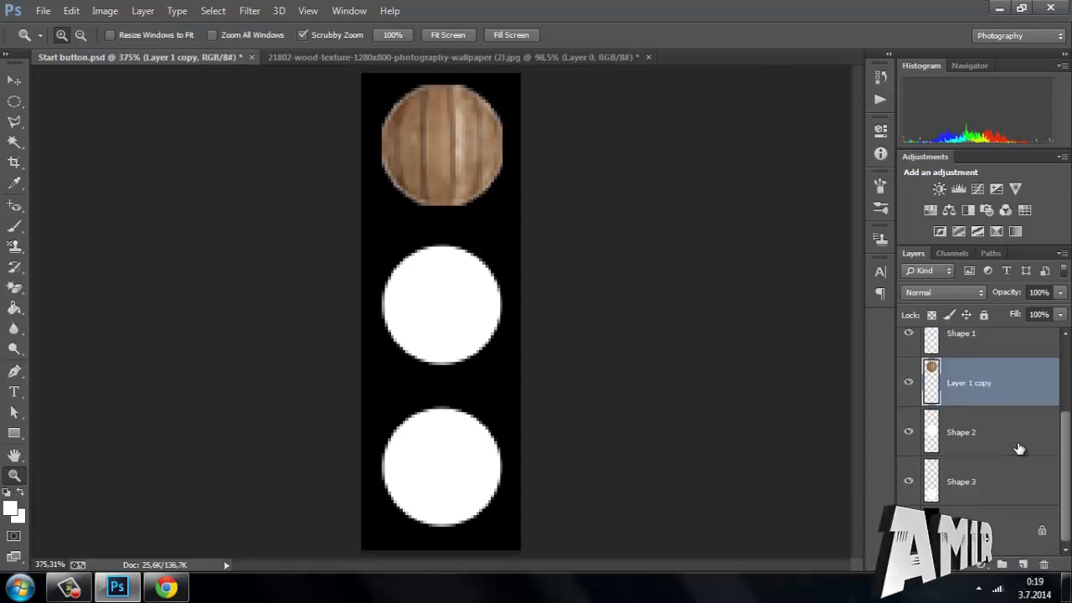
{"action": "scroll", "coordinate": [1018, 438], "scroll_direction": "up", "scroll_amount": 1}
{"action": "left_click_drag", "start_coordinate": [1016, 363], "coordinate": [1015, 508]}
{"action": "scroll", "coordinate": [1021, 511], "scroll_direction": "down", "scroll_amount": 2}
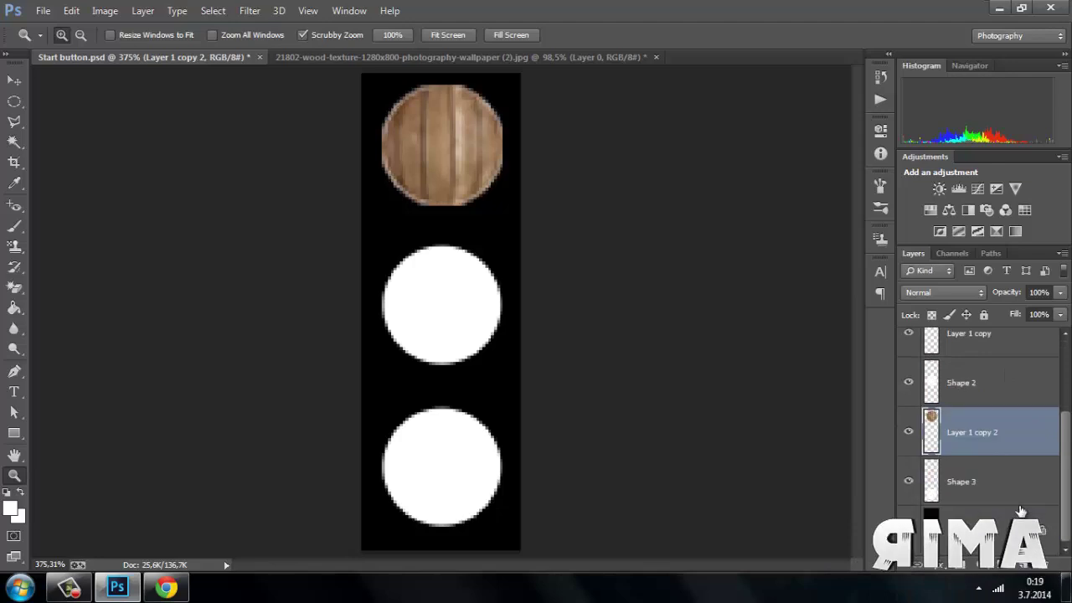
Step: Move the wood copy above Shape 3 straight down so that it covers the lowest white circle
{"action": "key", "text": "ctrl+t"}
{"action": "left_click_drag", "start_coordinate": [482, 167], "coordinate": [480, 488]}
{"action": "key", "text": "Return"}
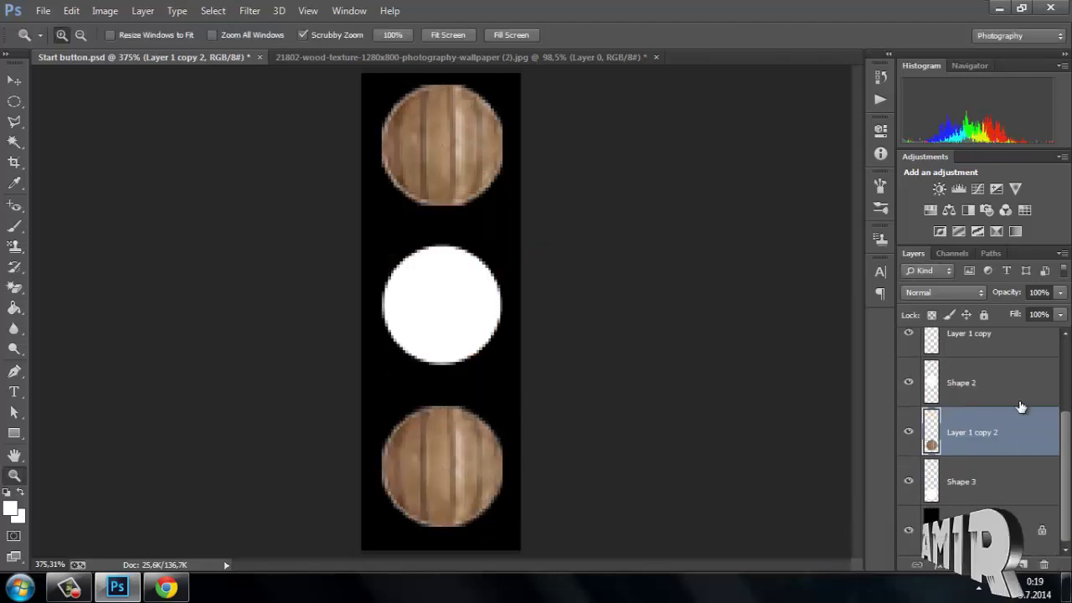
Step: Select the wood copy above Shape 2 and move it down over the middle white circle
{"action": "scroll", "coordinate": [1032, 421], "scroll_direction": "up", "scroll_amount": 2}
{"action": "left_click", "coordinate": [1026, 425]}
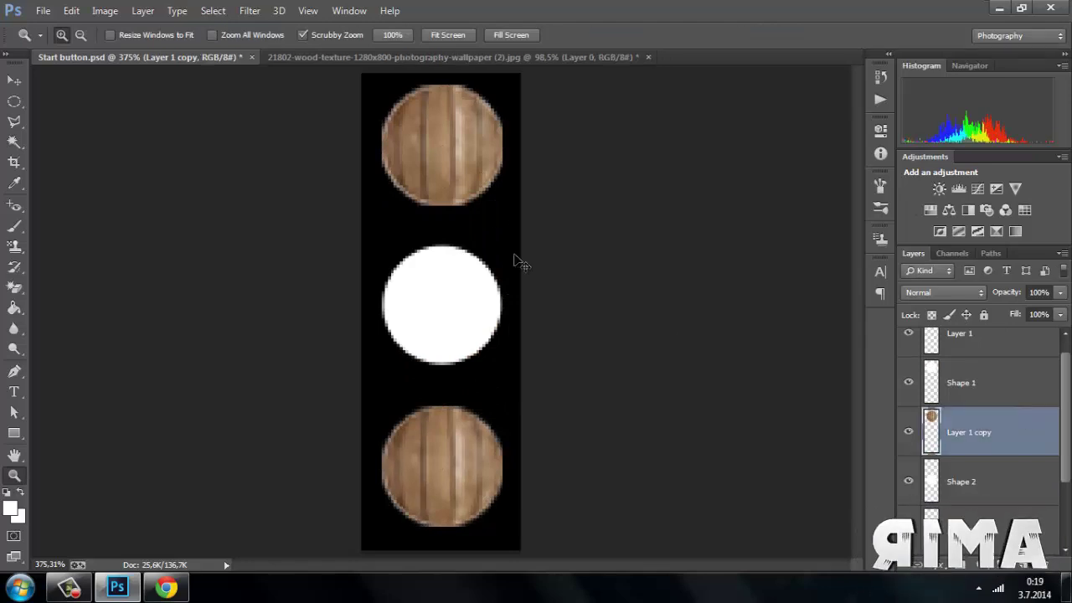
{"action": "key", "text": "ctrl+t"}
{"action": "left_click_drag", "start_coordinate": [478, 179], "coordinate": [474, 337]}
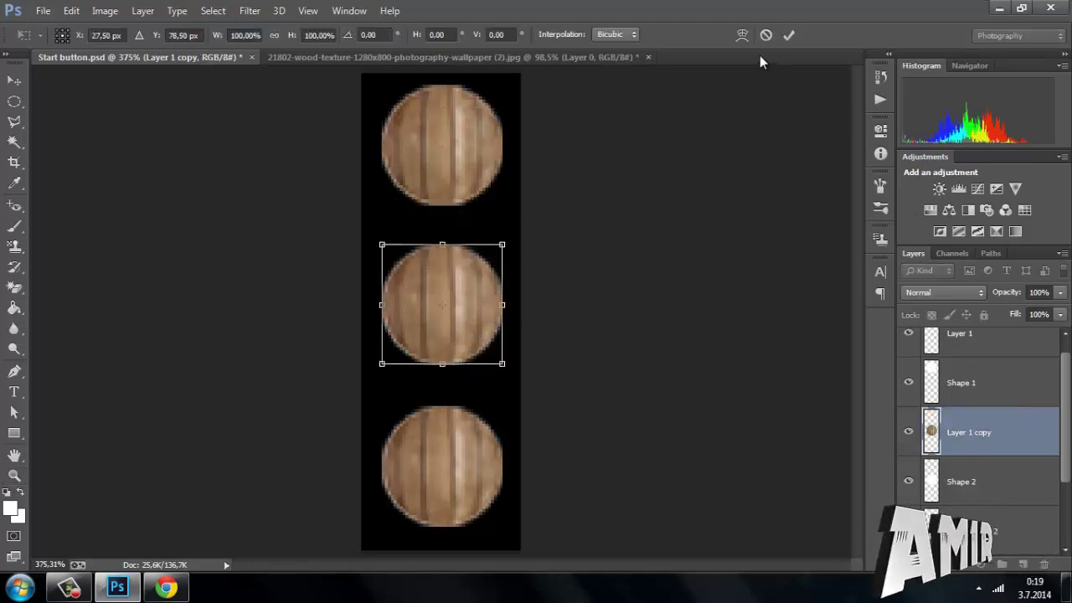
{"action": "left_click", "coordinate": [788, 35]}
{"action": "key", "text": "z"}
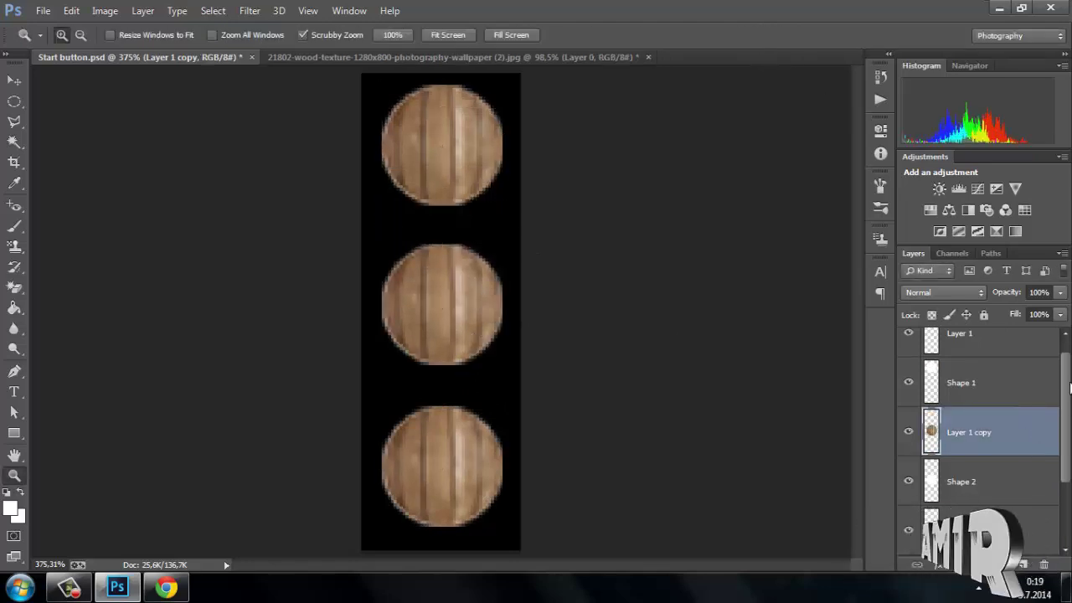
{"action": "left_click_drag", "start_coordinate": [1070, 387], "coordinate": [1066, 373]}
{"action": "left_click", "coordinate": [1034, 352]}
{"action": "left_click", "coordinate": [1027, 406]}
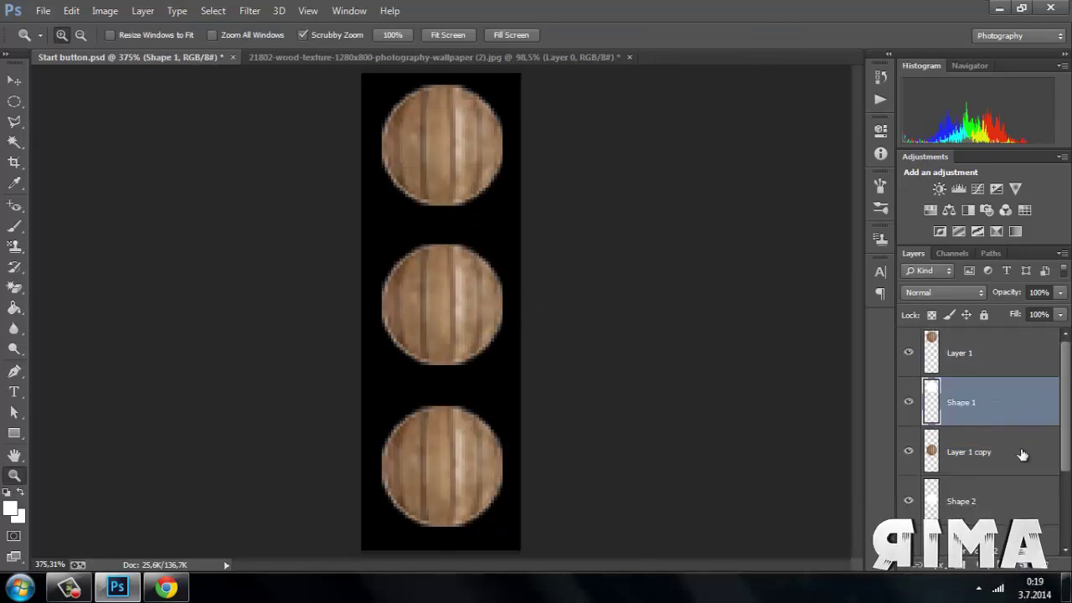
{"action": "mouse_move", "coordinate": [1012, 402]}
{"action": "left_mouse_down"}
{"action": "mouse_move", "coordinate": [1017, 349]}
{"action": "mouse_move", "coordinate": [1023, 401]}
{"action": "left_mouse_up"}
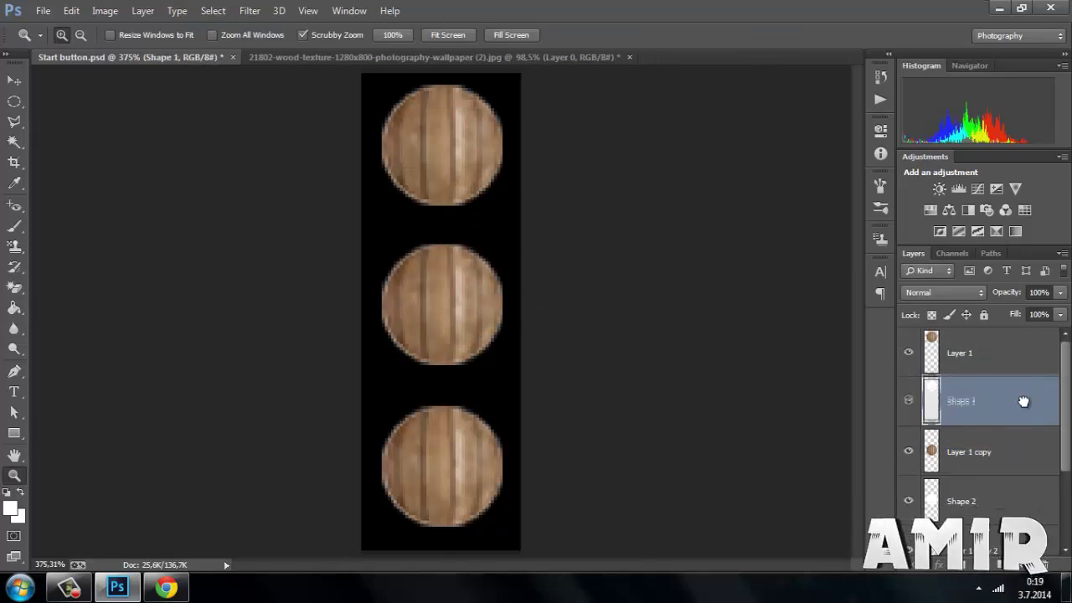
Step: Add an Outer Glow layer style in white (ffffff) to the middle wooden circle's layer
{"action": "left_click", "coordinate": [1027, 447]}
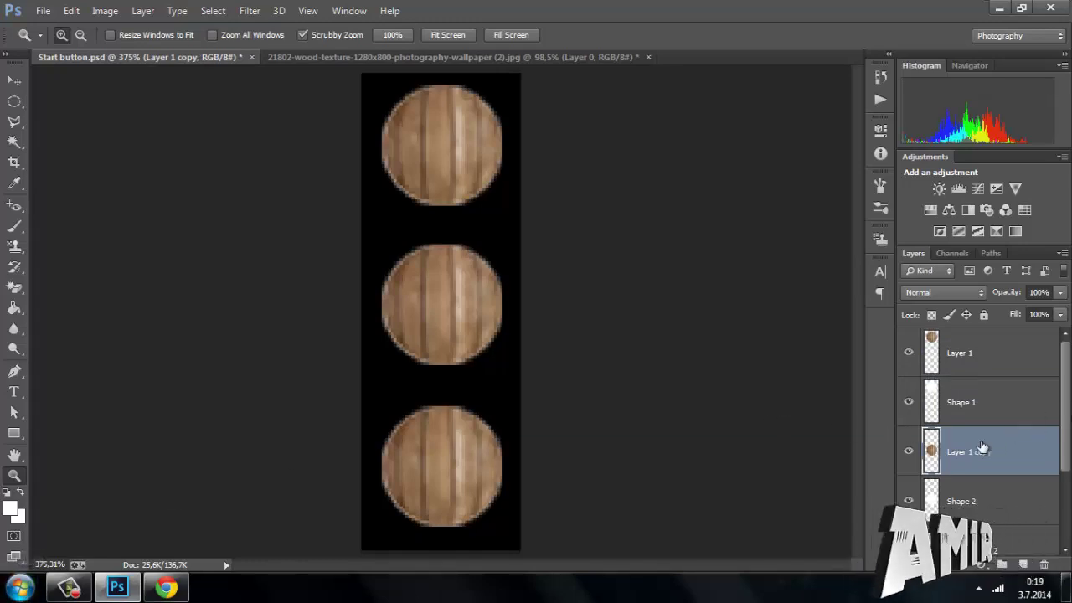
{"action": "right_click", "coordinate": [958, 450]}
{"action": "left_click", "coordinate": [671, 86]}
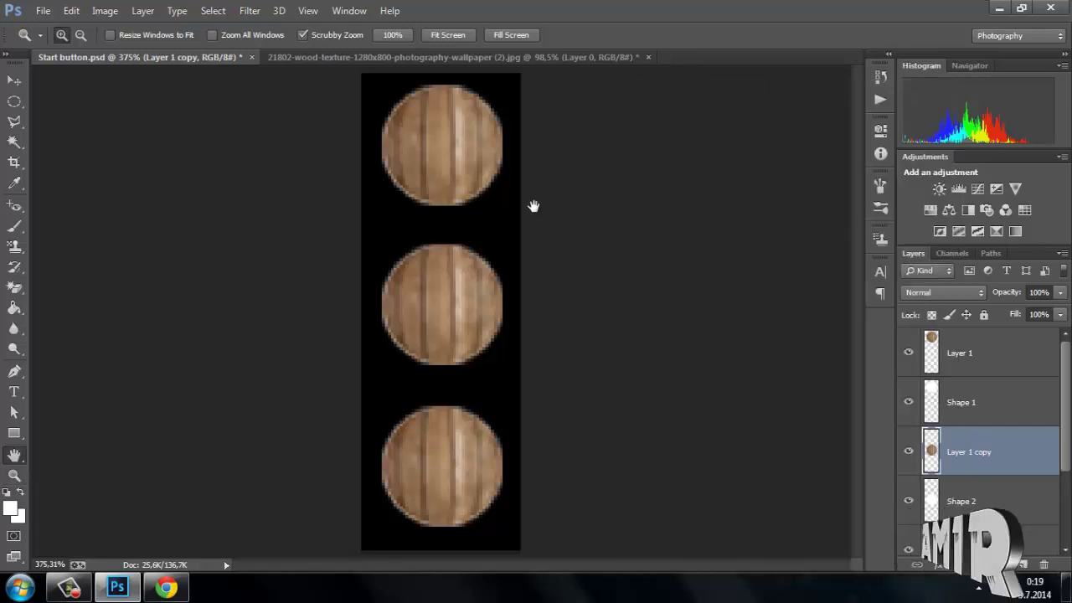
{"action": "left_click", "coordinate": [632, 381]}
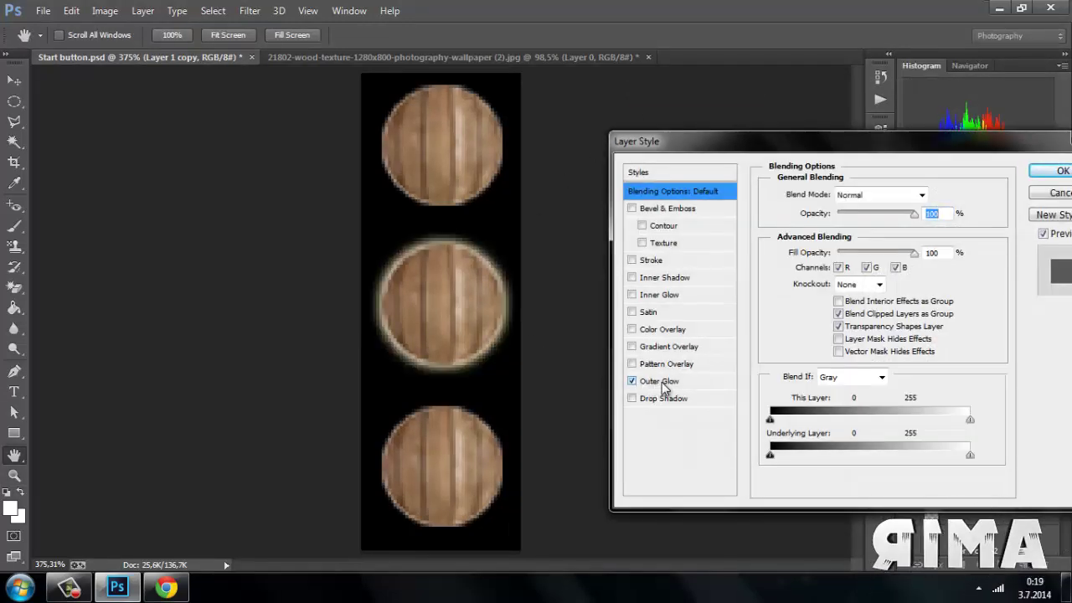
{"action": "left_click", "coordinate": [662, 382]}
{"action": "left_click", "coordinate": [806, 251]}
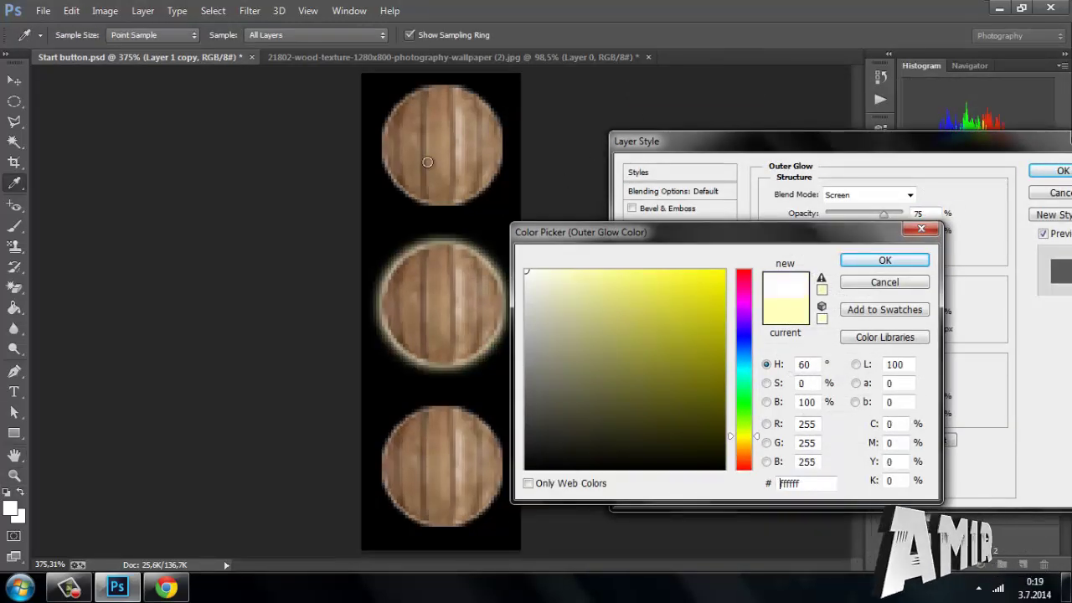
{"action": "left_click", "coordinate": [886, 260]}
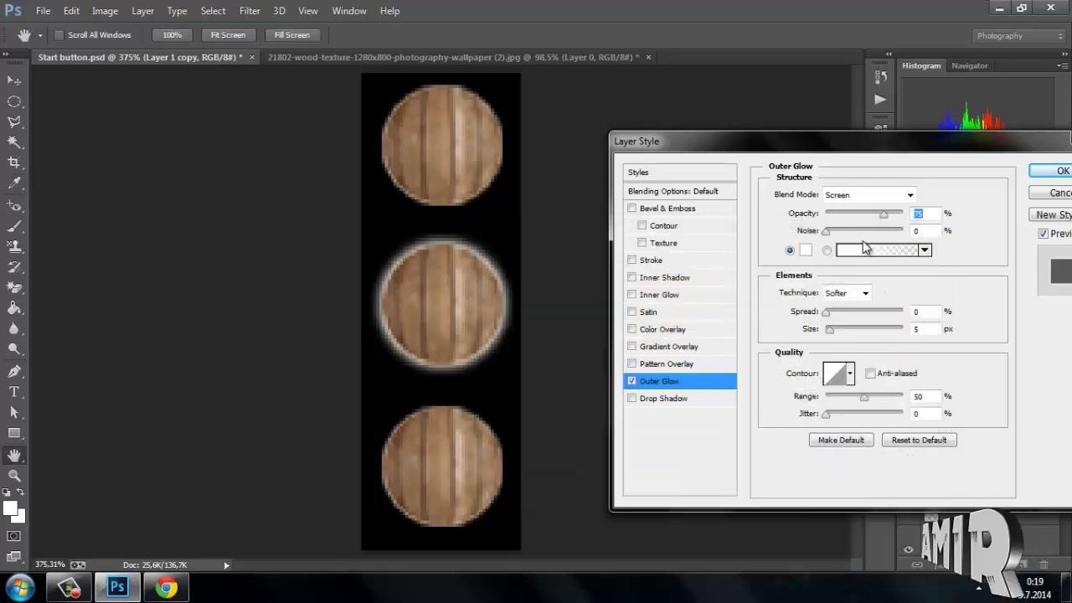
Step: Set the middle circle's outer glow to 29% opacity and 13 px size, and apply the layer style
{"action": "left_click_drag", "start_coordinate": [834, 335], "coordinate": [835, 330]}
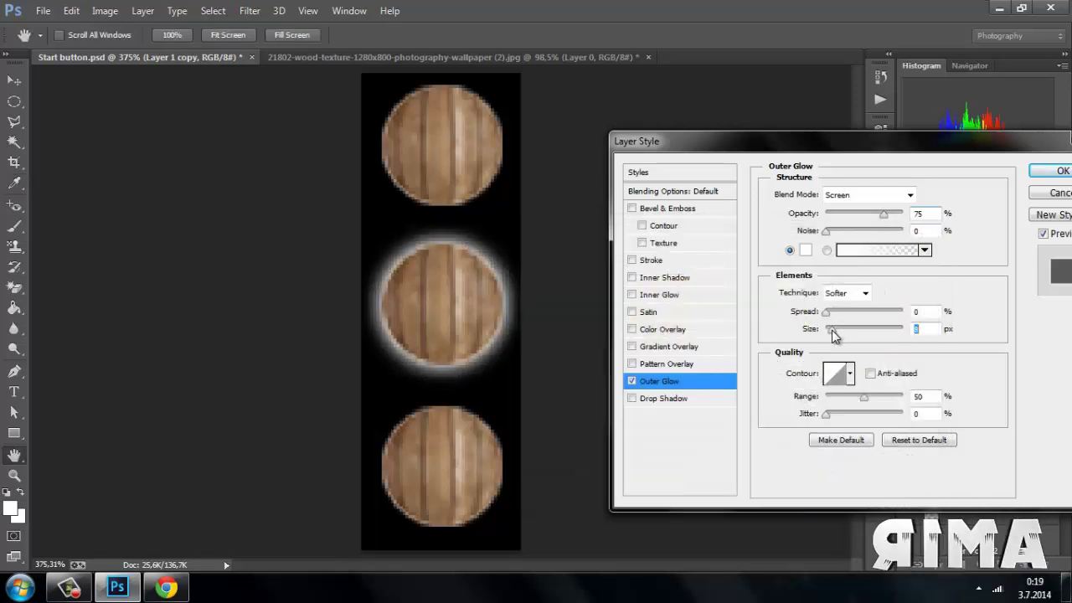
{"action": "left_click_drag", "start_coordinate": [880, 215], "coordinate": [848, 216]}
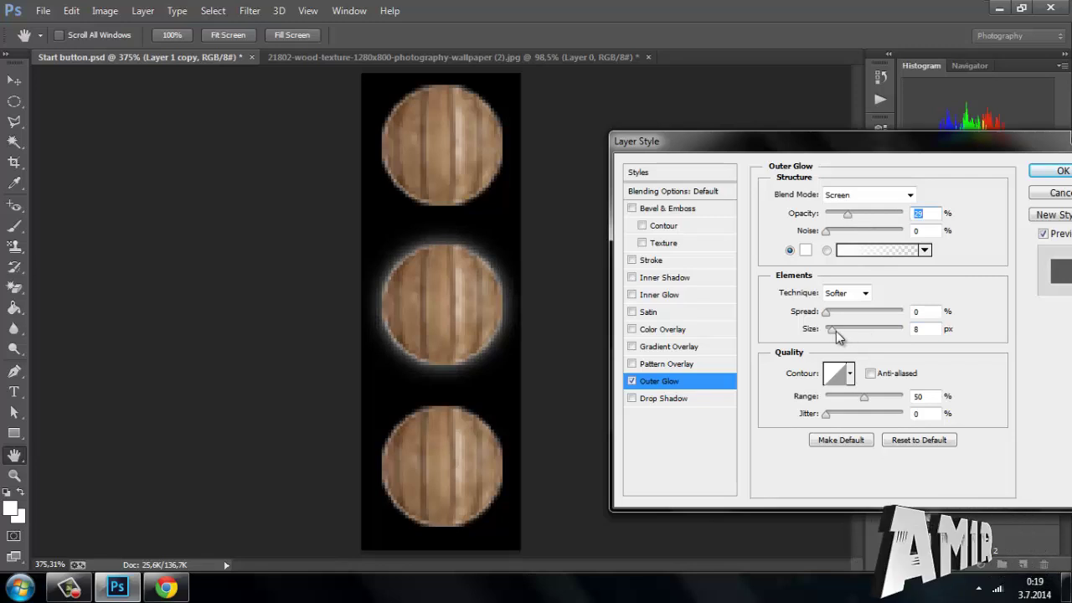
{"action": "left_click_drag", "start_coordinate": [836, 331], "coordinate": [837, 336]}
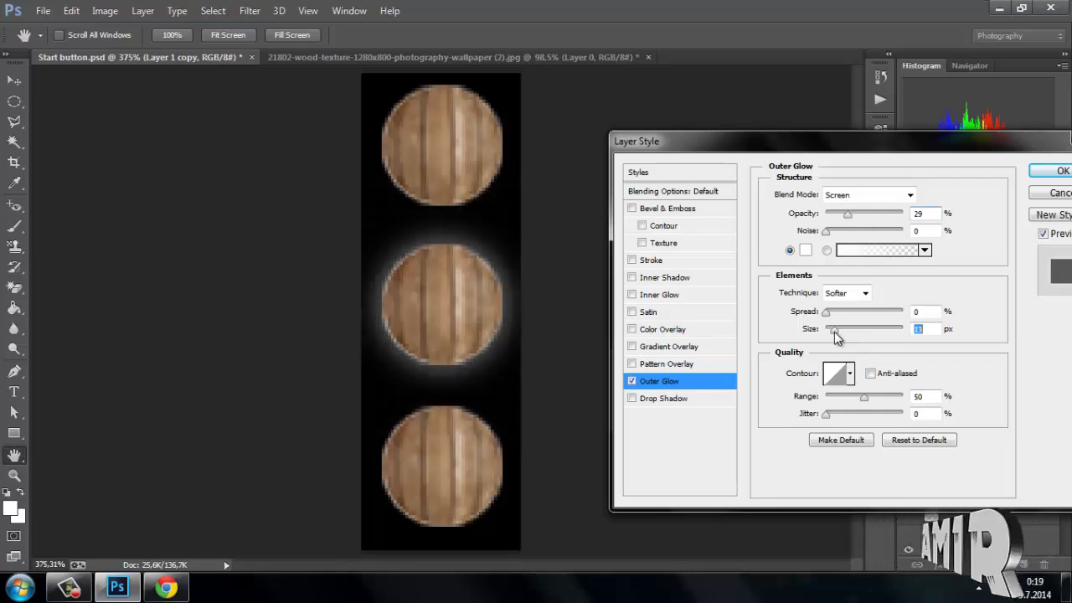
{"action": "key", "text": "z"}
{"action": "left_click", "coordinate": [1059, 171]}
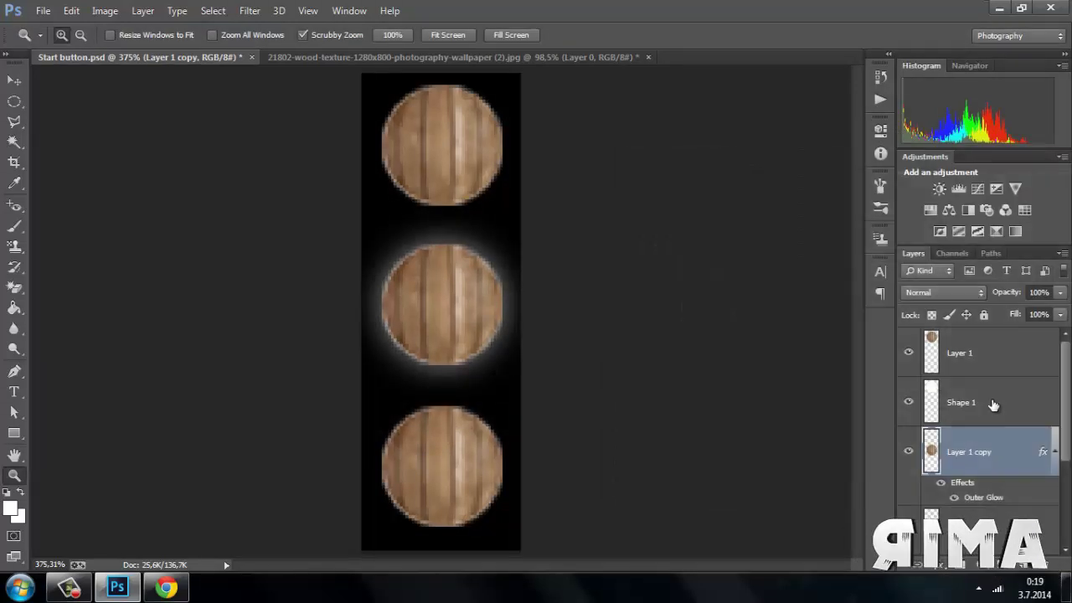
Step: Collapse the middle circle's effects list and add a white (ffffff) Outer Glow to the lowest wooden circle's layer
{"action": "left_click", "coordinate": [1054, 457]}
{"action": "scroll", "coordinate": [1024, 495], "scroll_direction": "down", "scroll_amount": 2}
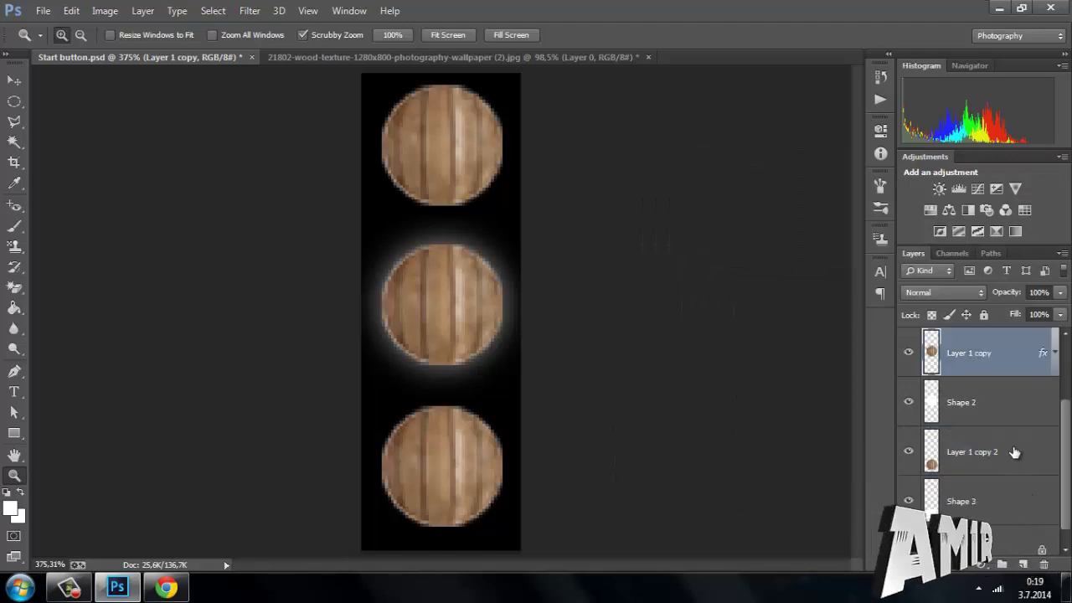
{"action": "left_click", "coordinate": [1014, 452]}
{"action": "right_click", "coordinate": [997, 448]}
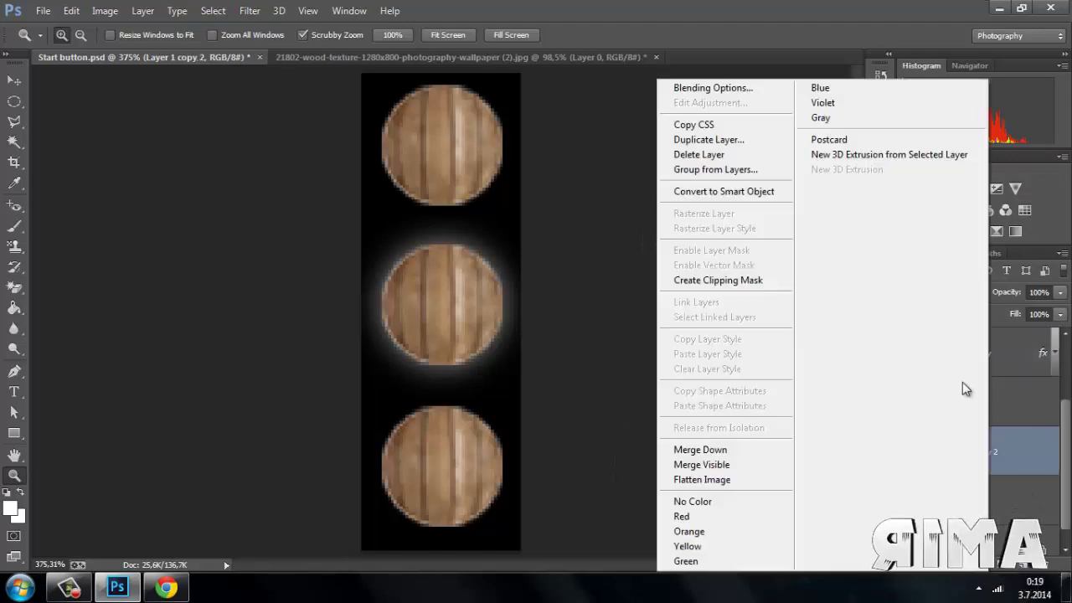
{"action": "left_click", "coordinate": [712, 88]}
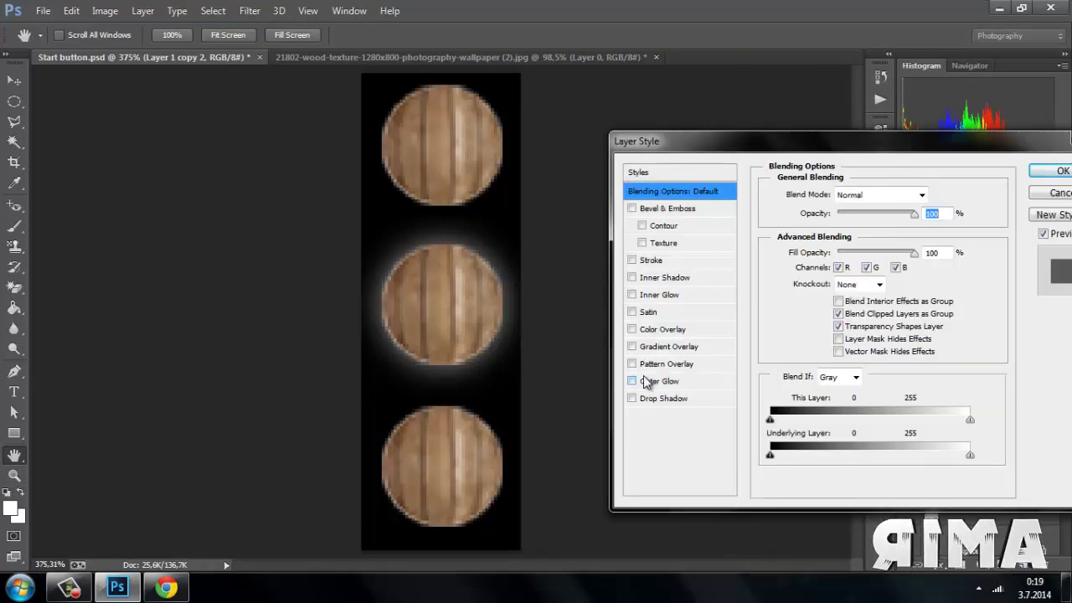
{"action": "left_click", "coordinate": [646, 382]}
{"action": "left_click", "coordinate": [805, 251]}
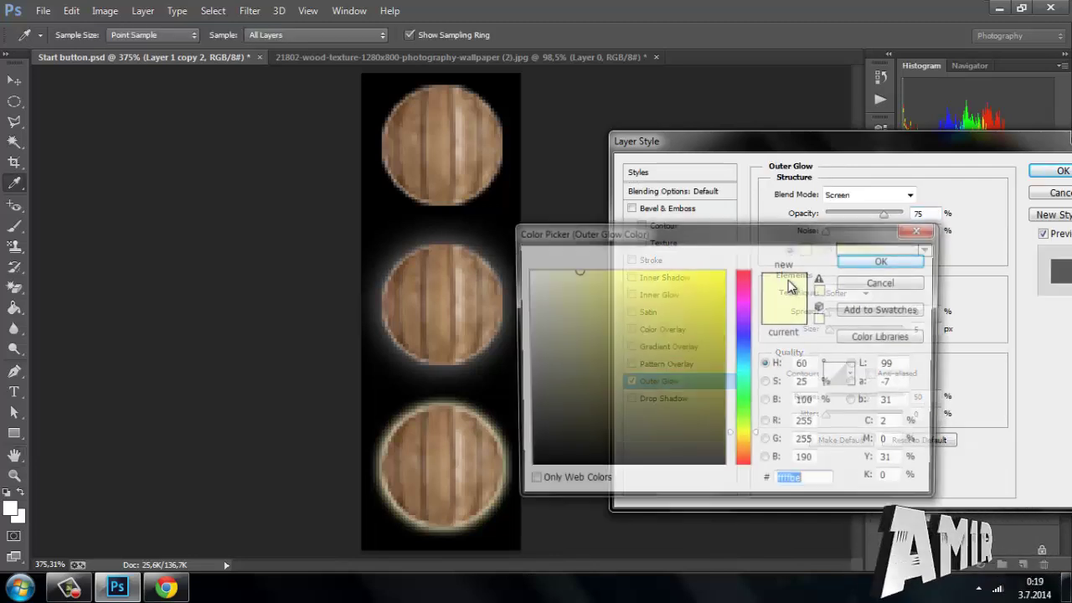
{"action": "type", "text": "ffffff"}
{"action": "left_click", "coordinate": [880, 259]}
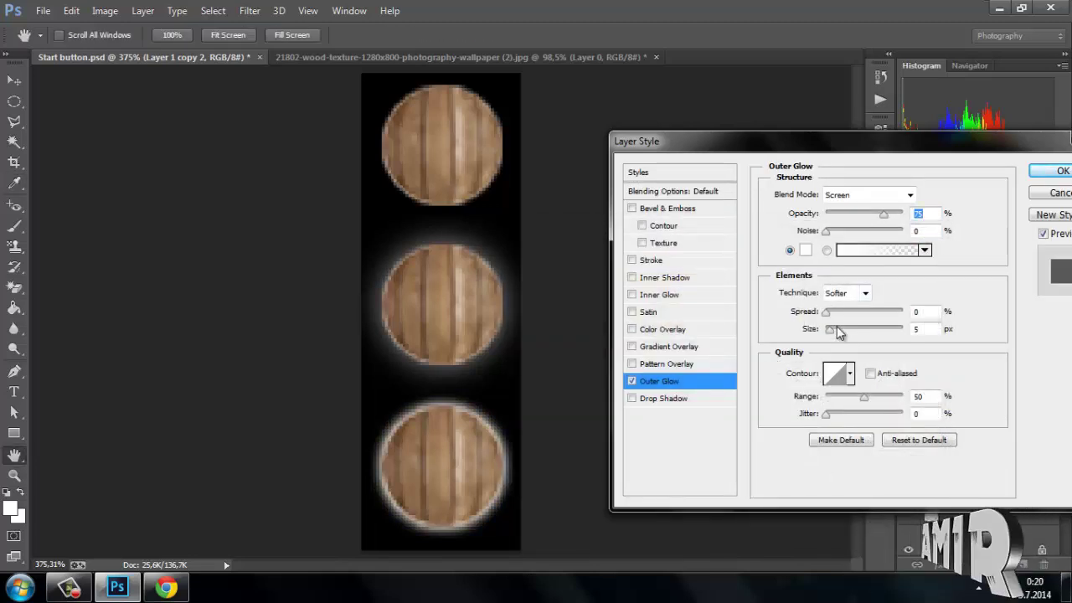
Step: Set the lowest circle's outer glow to 49% opacity and 13 px size, and apply the layer style
{"action": "left_click_drag", "start_coordinate": [833, 333], "coordinate": [838, 333]}
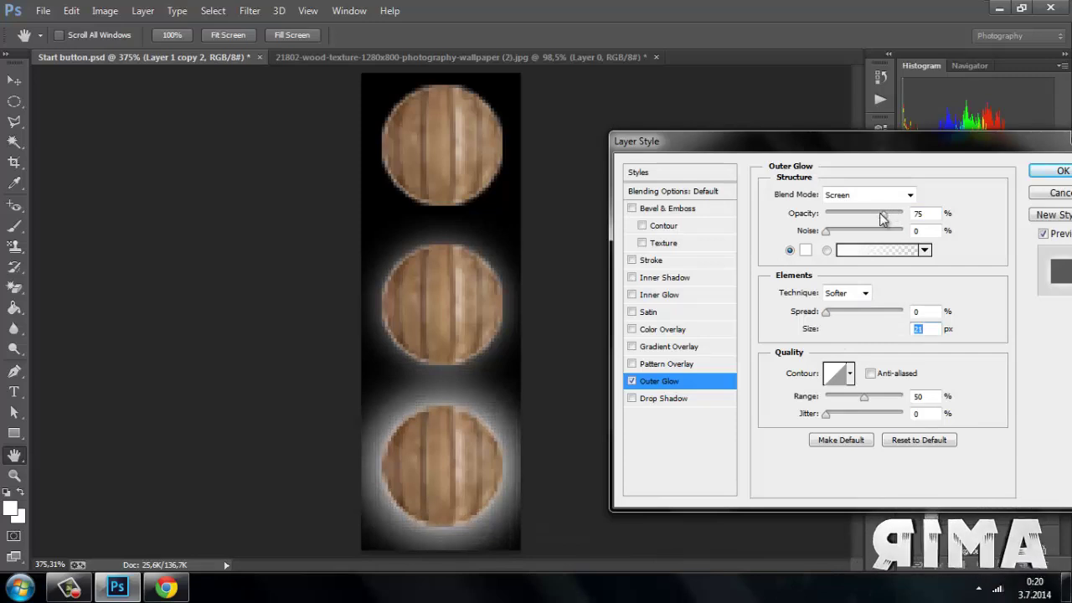
{"action": "left_click_drag", "start_coordinate": [882, 218], "coordinate": [871, 219]}
{"action": "left_click_drag", "start_coordinate": [841, 331], "coordinate": [836, 332]}
{"action": "left_click_drag", "start_coordinate": [857, 219], "coordinate": [864, 218]}
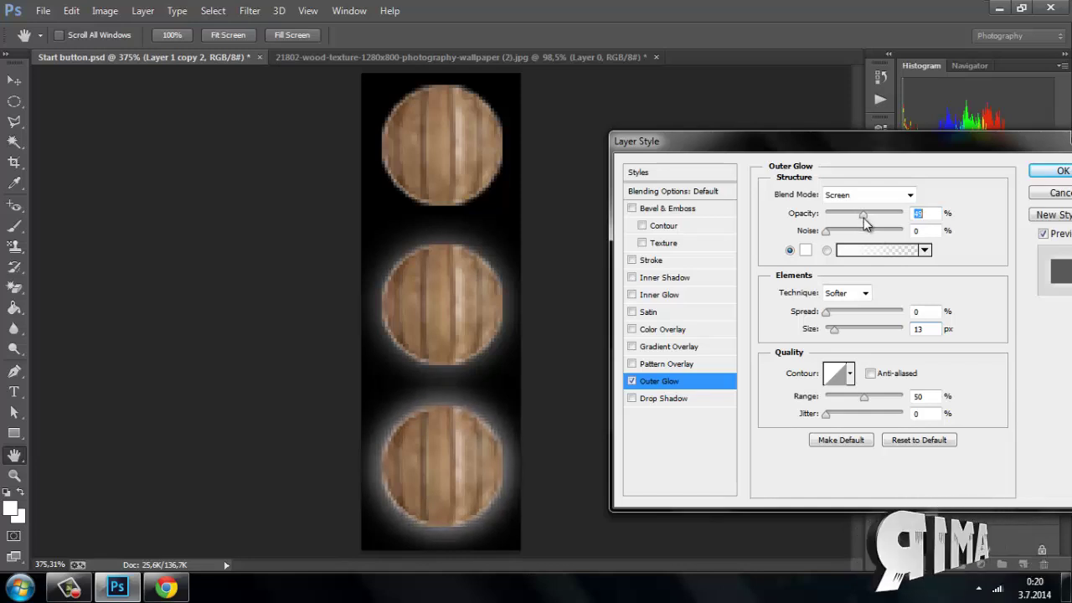
{"action": "left_click", "coordinate": [1059, 172]}
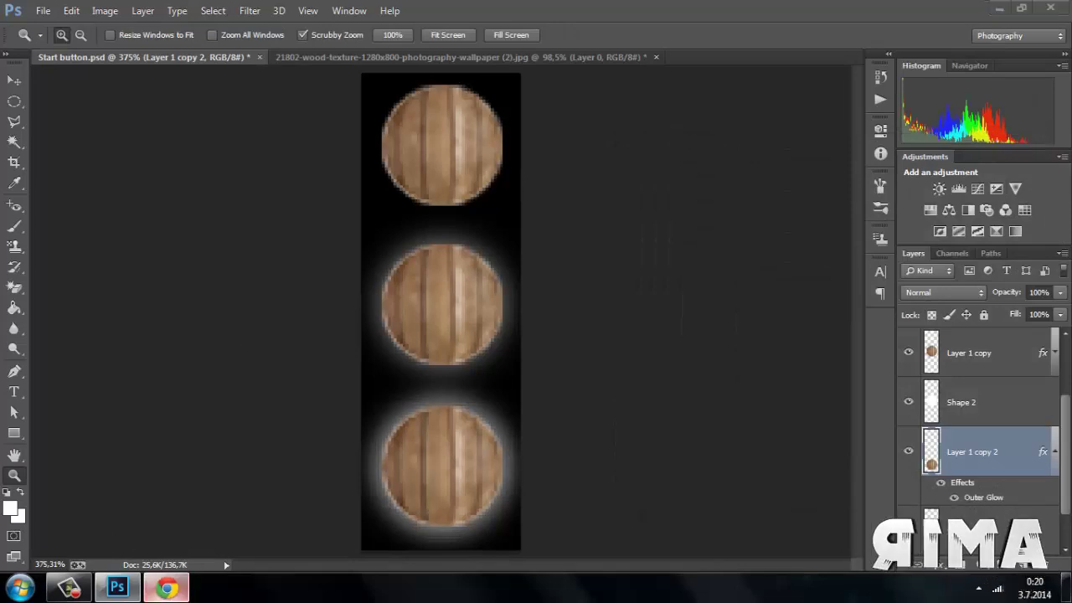
Step: Switch to Chrome and replace the Downloads tab with a new blank tab
{"action": "left_click", "coordinate": [166, 588]}
{"action": "left_click", "coordinate": [543, 179]}
{"action": "left_click", "coordinate": [543, 178]}
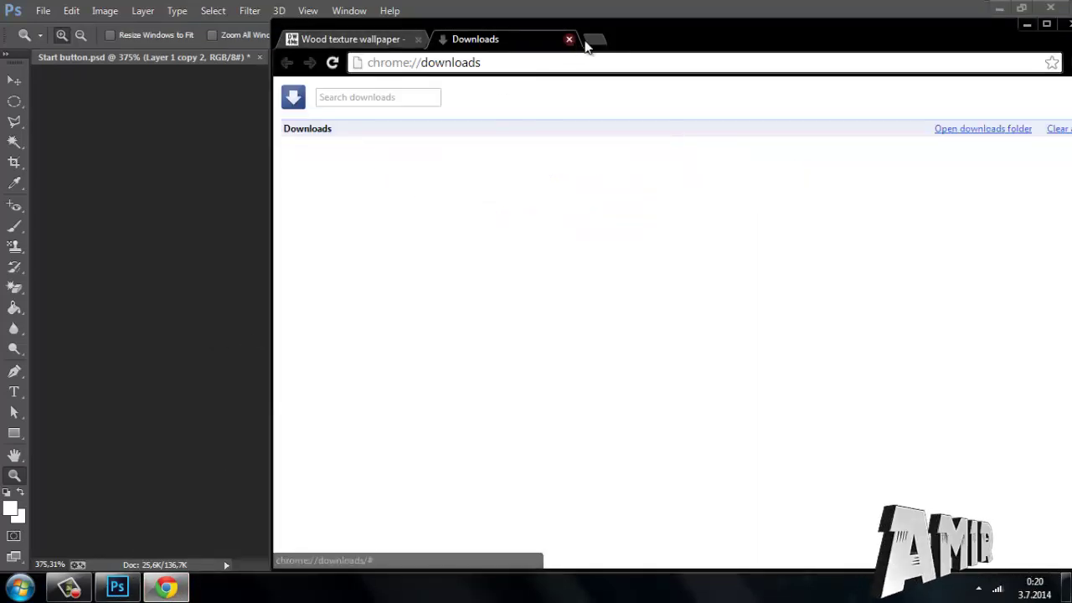
{"action": "left_click", "coordinate": [591, 41]}
{"action": "left_click", "coordinate": [569, 39]}
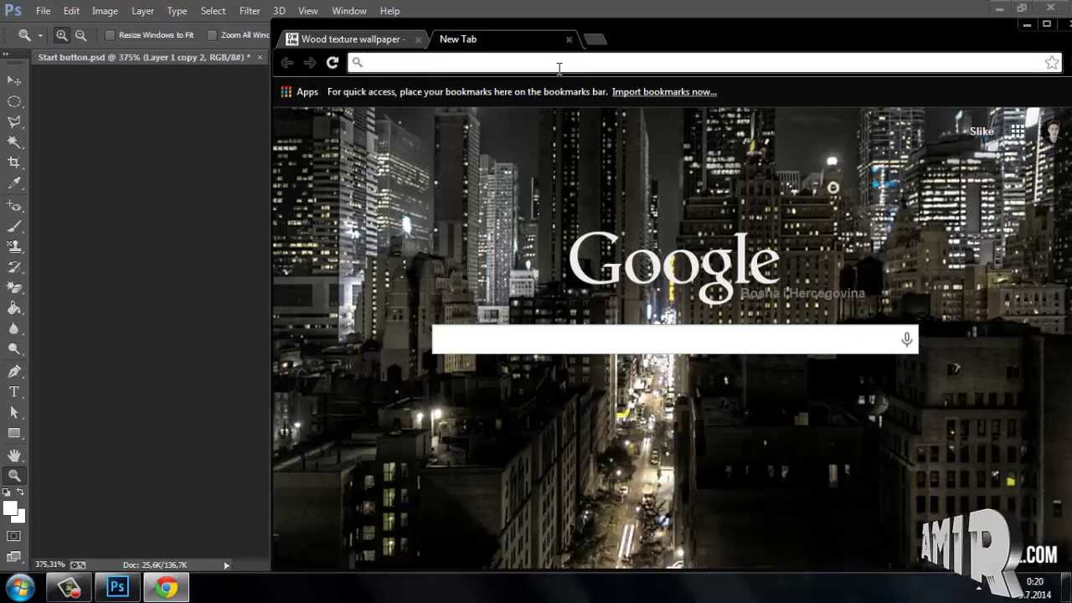
Step: Search Google for "windows logo png" and show the image results
{"action": "type", "text": "windwos"}
{"action": "key", "text": "BackSpace"}
{"action": "key", "text": "BackSpace"}
{"action": "key", "text": "BackSpace"}
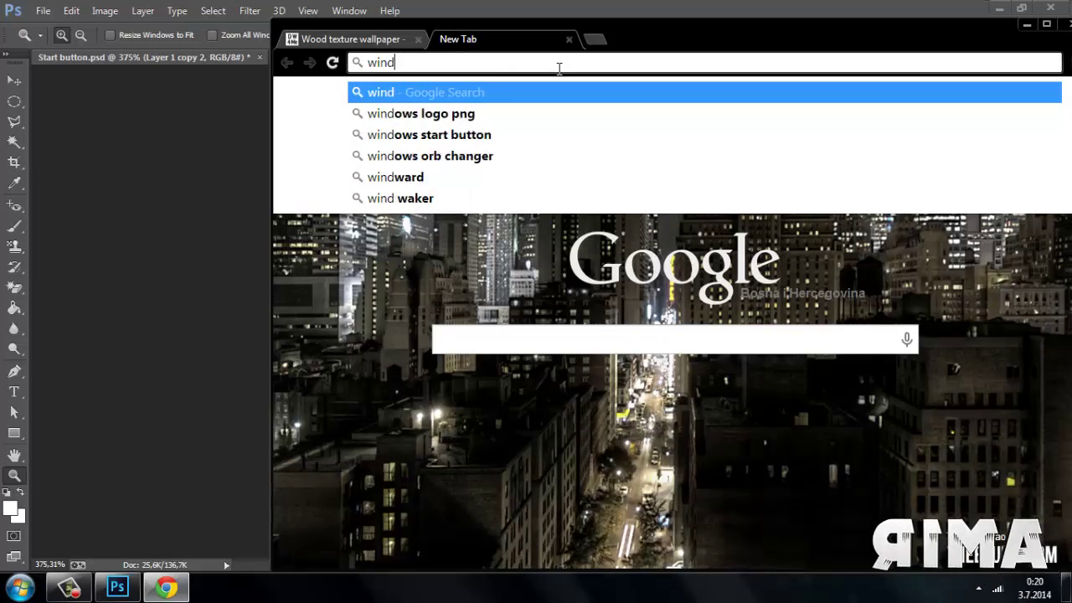
{"action": "type", "text": "ows logo png"}
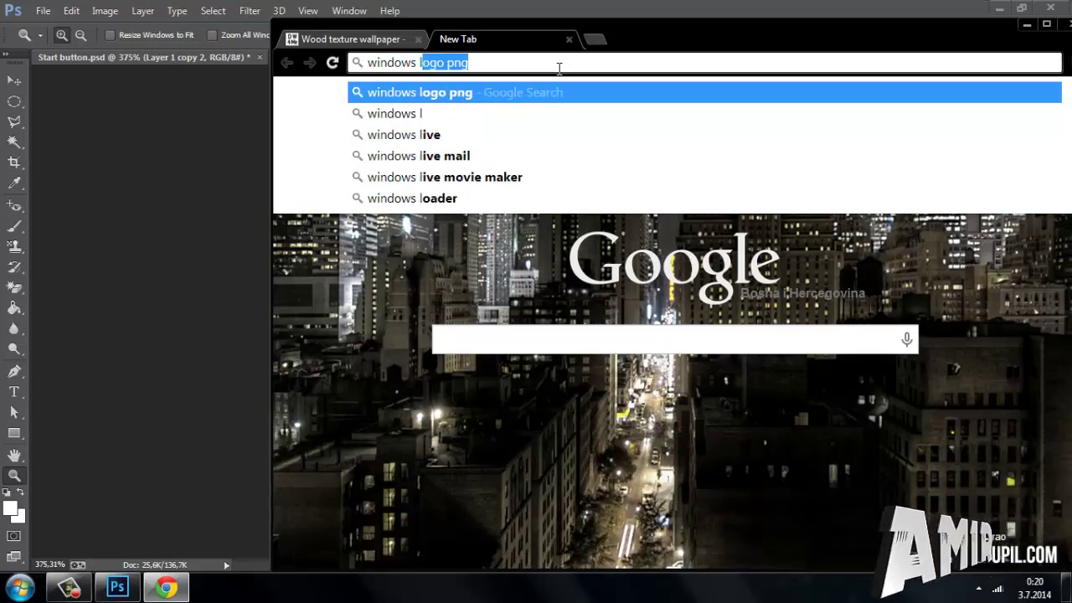
{"action": "key", "text": "Return"}
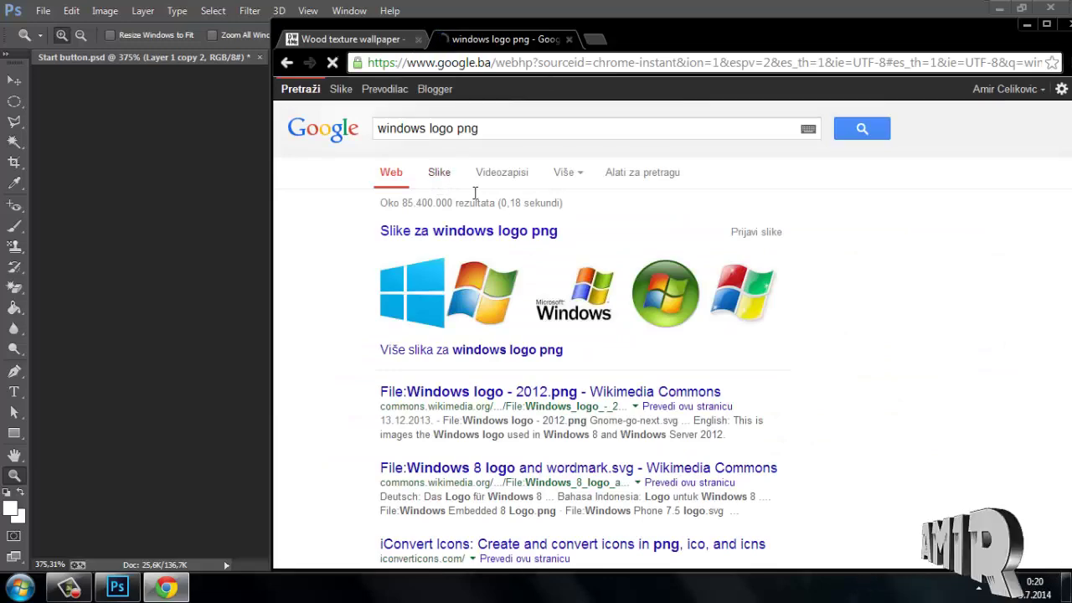
{"action": "left_click", "coordinate": [439, 177]}
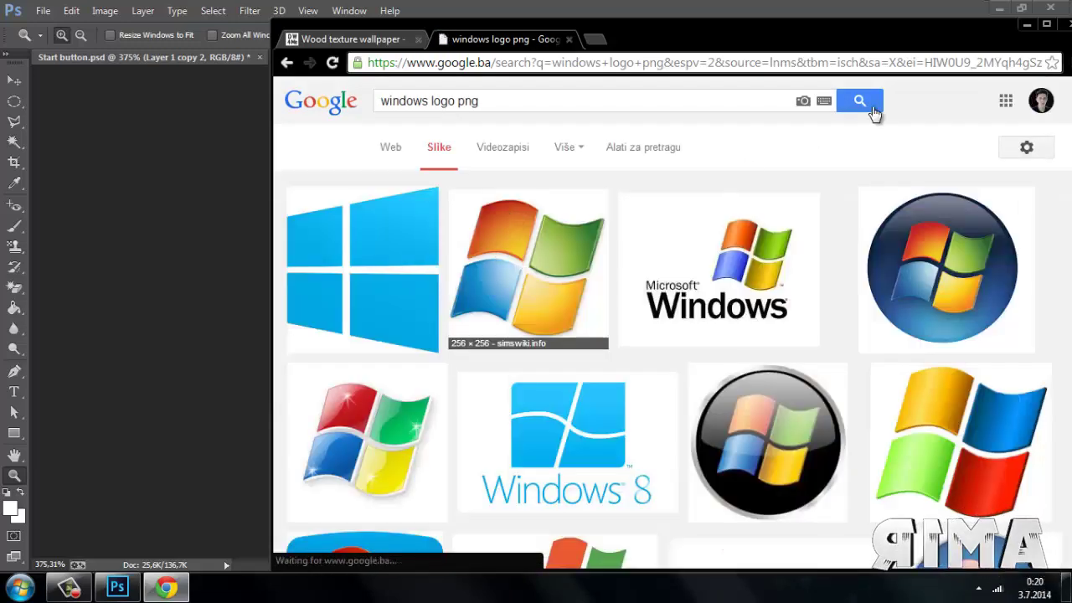
Step: Open the preview of the four-colour Windows logo from simswiki.info and save the image to the desktop
{"action": "left_click", "coordinate": [494, 251]}
{"action": "left_click", "coordinate": [999, 8]}
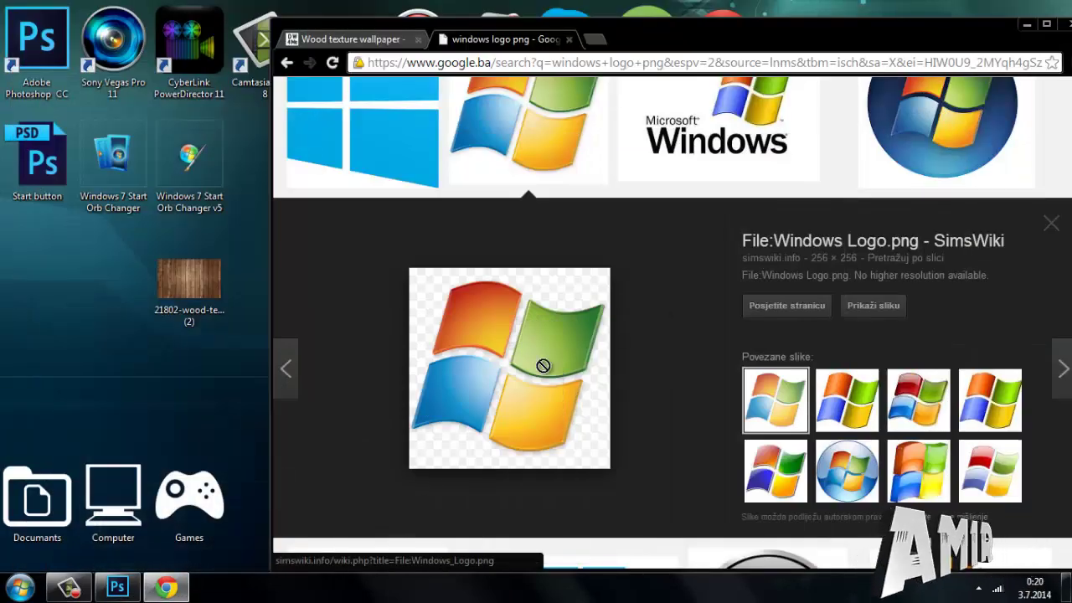
{"action": "left_click_drag", "start_coordinate": [545, 366], "coordinate": [113, 382]}
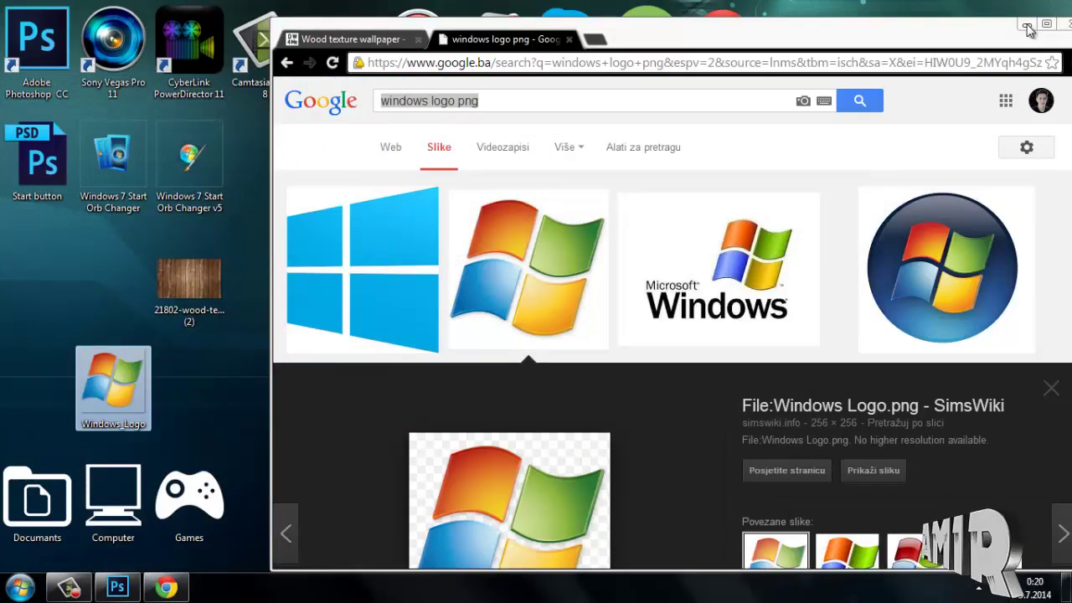
Step: Open the saved Windows Logo image in Photoshop and copy it into Start button.psd as the topmost layer
{"action": "left_click", "coordinate": [1027, 24]}
{"action": "left_click_drag", "start_coordinate": [115, 387], "coordinate": [694, 50]}
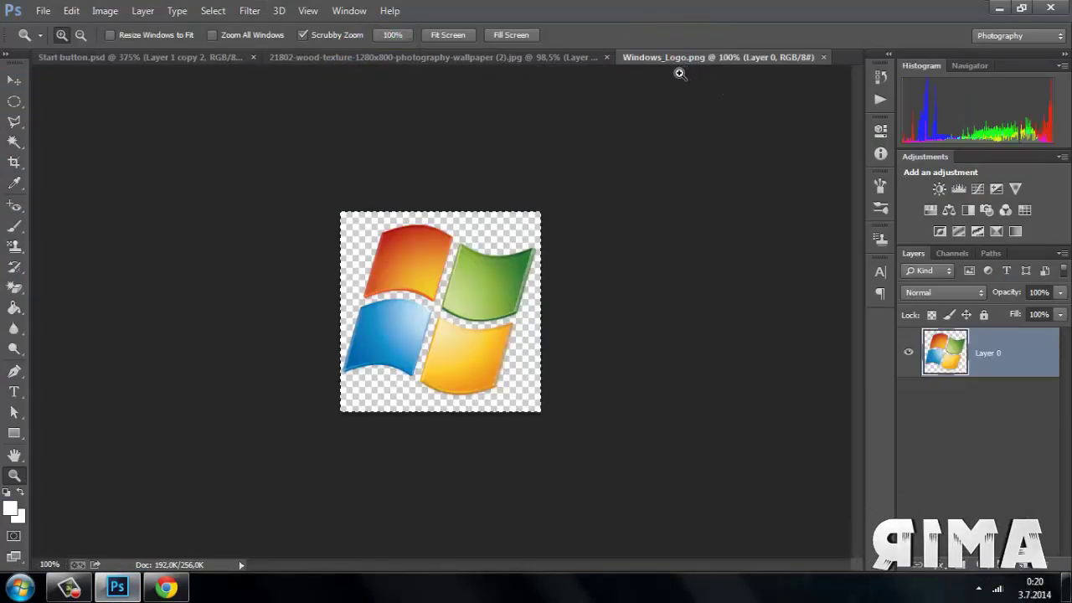
{"action": "left_click", "coordinate": [199, 62]}
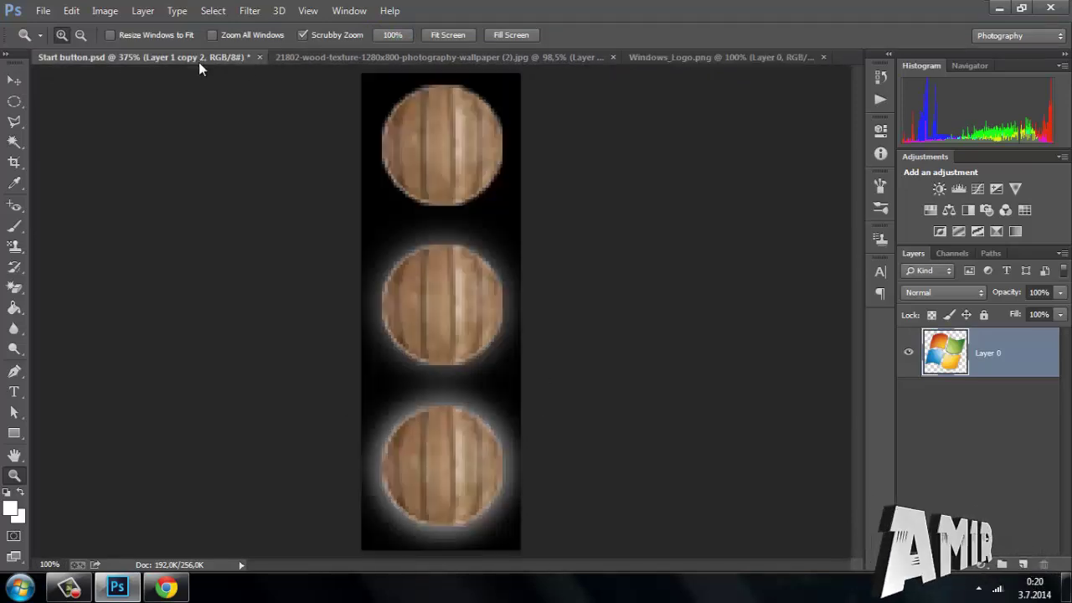
{"action": "key", "text": "ctrl+v"}
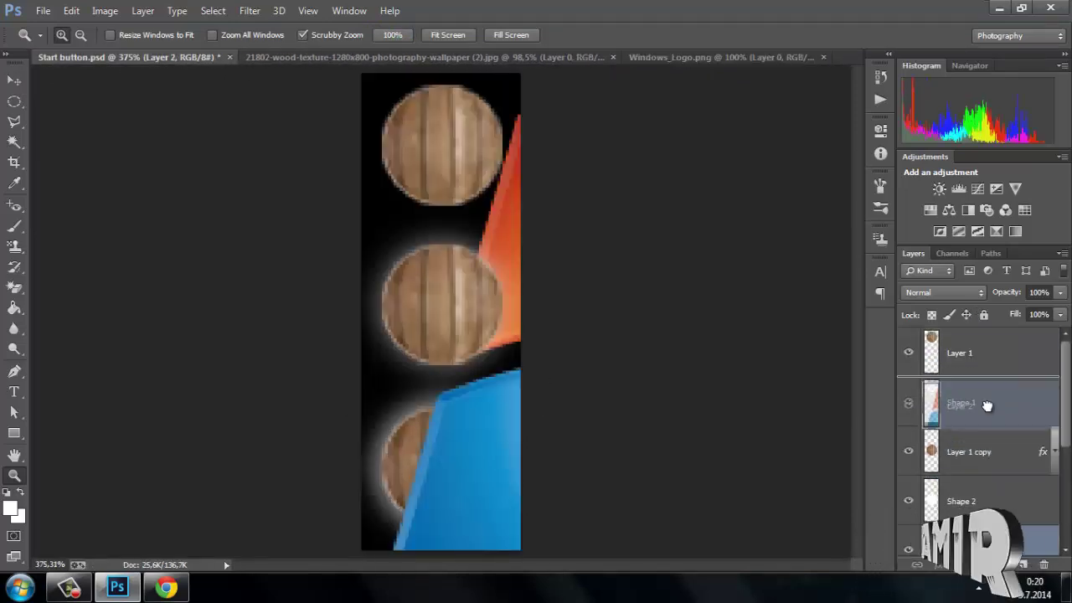
Step: Scale the pasted Windows logo to 12.89% width and 14.41% height over the top wooden circle
{"action": "key", "text": "ctrl+t"}
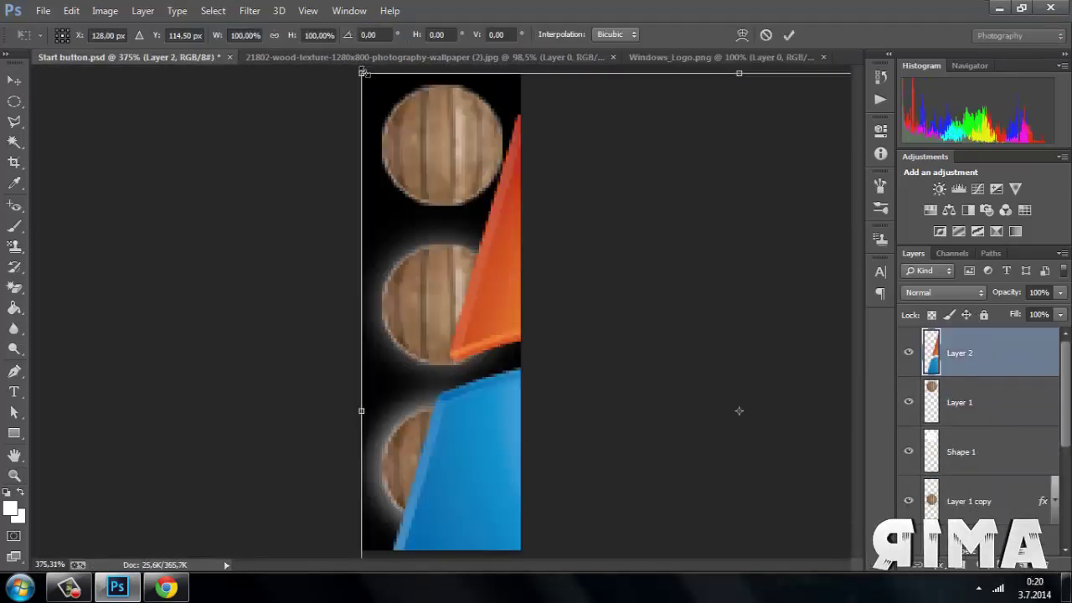
{"action": "left_click_drag", "start_coordinate": [363, 73], "coordinate": [425, 112]}
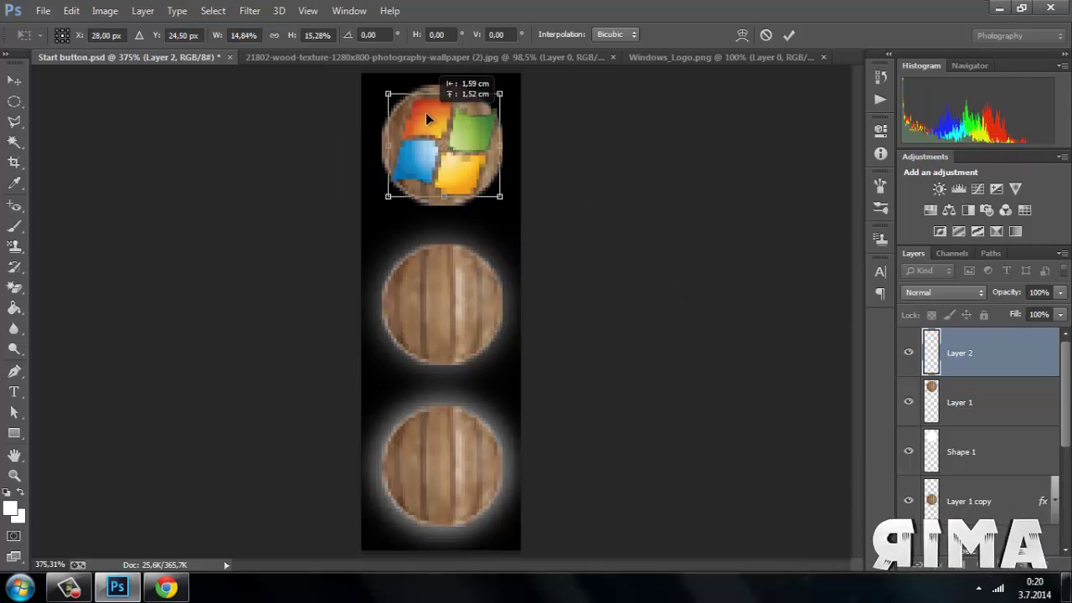
{"action": "left_click_drag", "start_coordinate": [500, 143], "coordinate": [482, 142]}
{"action": "left_click_drag", "start_coordinate": [441, 196], "coordinate": [441, 191]}
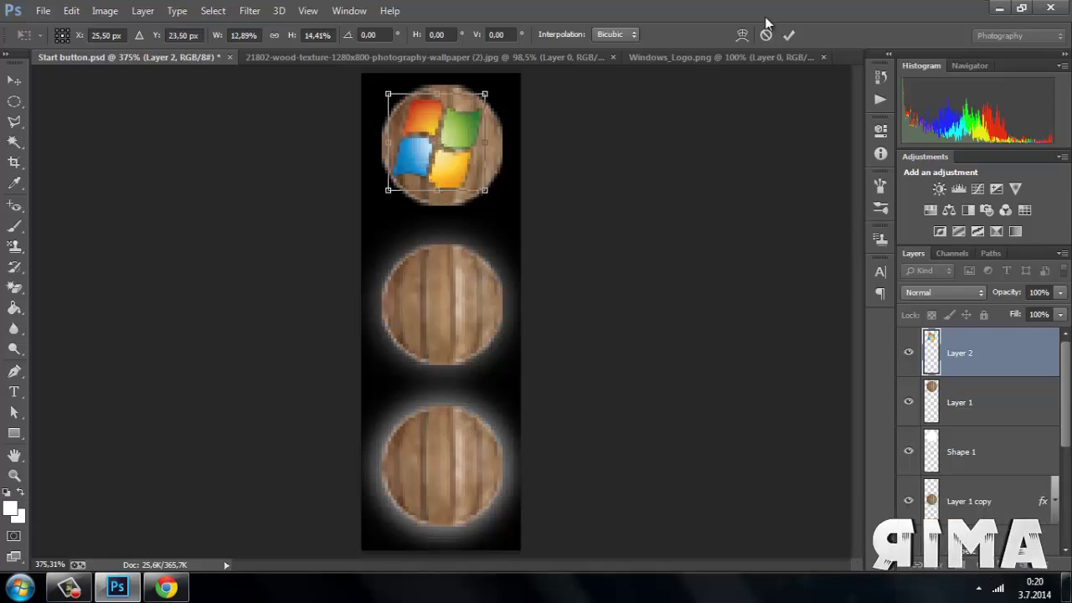
{"action": "left_click", "coordinate": [789, 34]}
Step: Align the logo and the top wooden circle on their horizontal and vertical centres
{"action": "left_click", "coordinate": [996, 397], "text": "ctrl"}
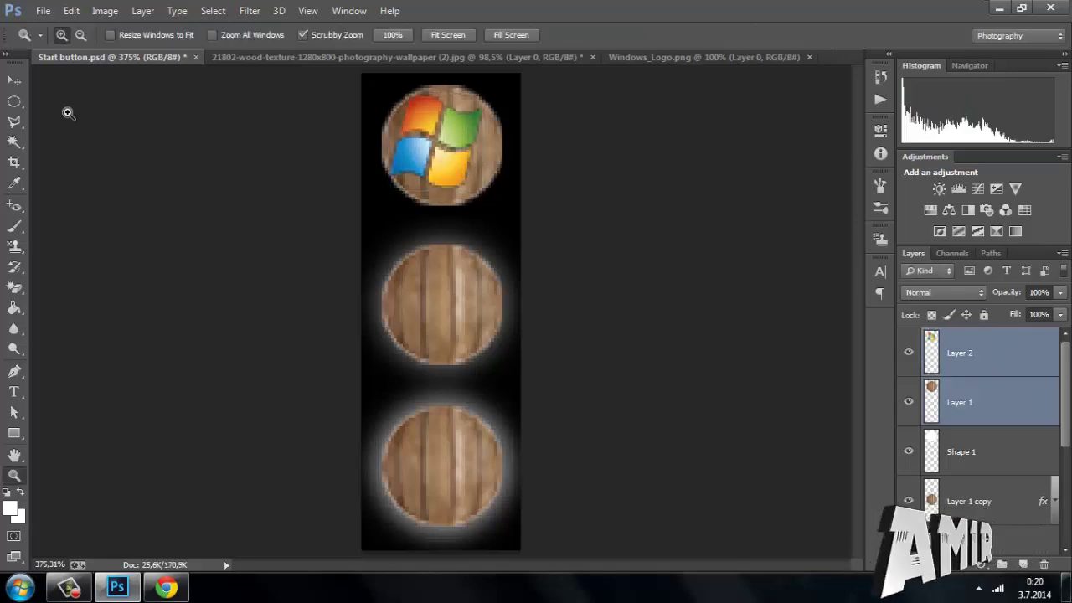
{"action": "left_click", "coordinate": [12, 81]}
{"action": "left_click", "coordinate": [391, 37]}
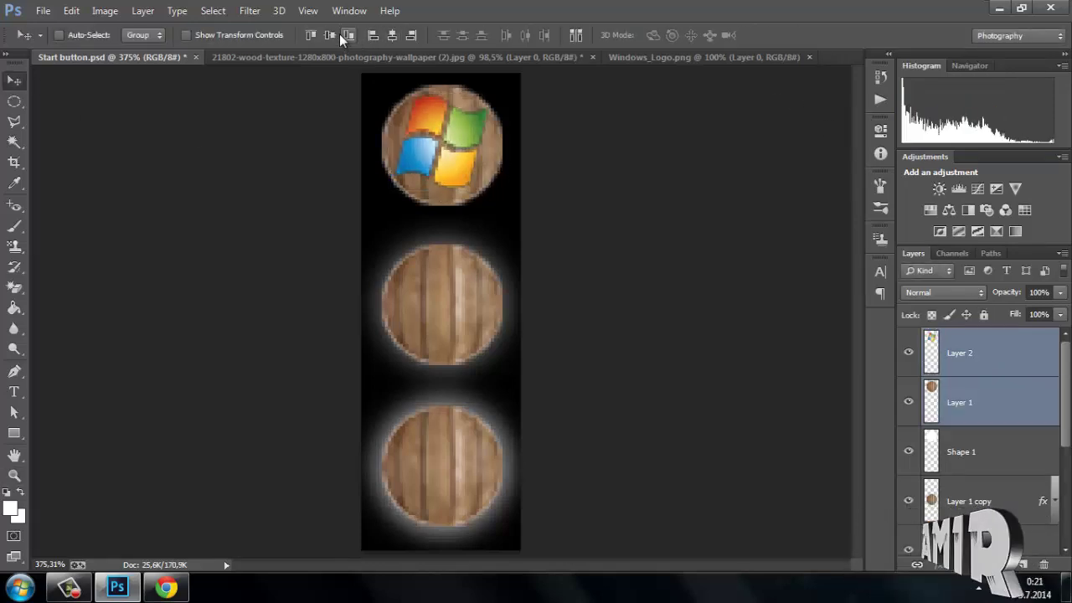
{"action": "left_click", "coordinate": [346, 35]}
Step: Add a 1 px black outside Stroke layer style to the Windows logo's layer
{"action": "left_click", "coordinate": [1010, 353]}
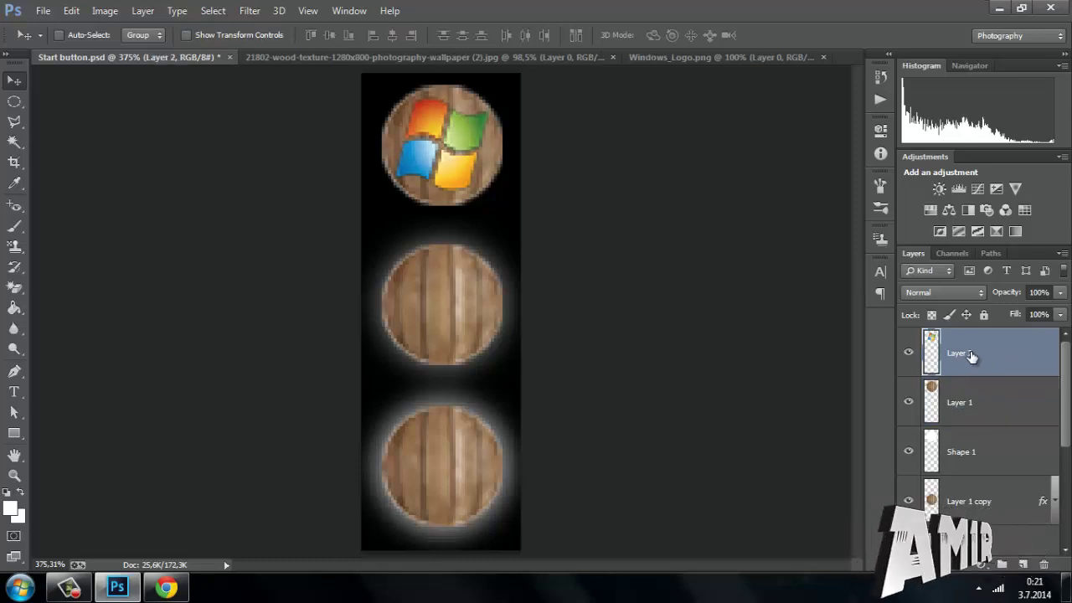
{"action": "right_click", "coordinate": [970, 355]}
{"action": "left_click", "coordinate": [663, 86]}
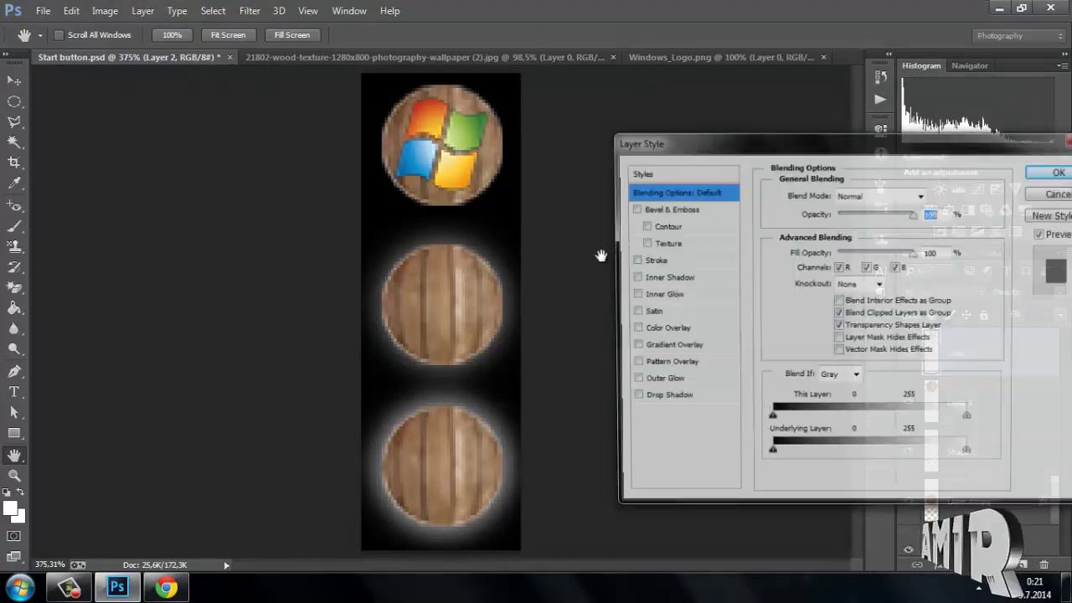
{"action": "left_click", "coordinate": [633, 260]}
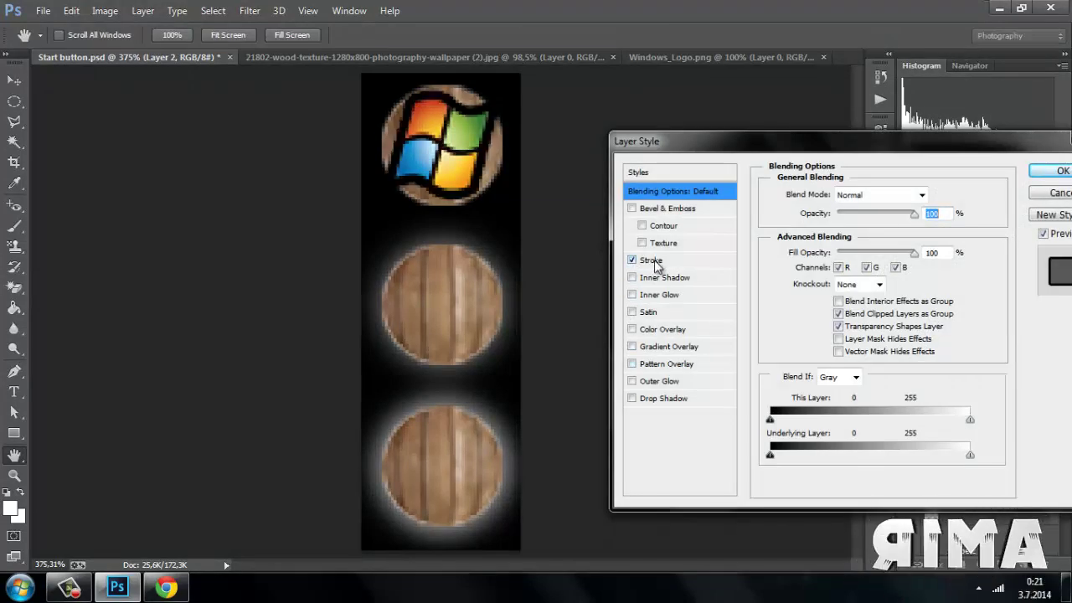
{"action": "left_click", "coordinate": [652, 261]}
{"action": "left_click_drag", "start_coordinate": [828, 194], "coordinate": [826, 198]}
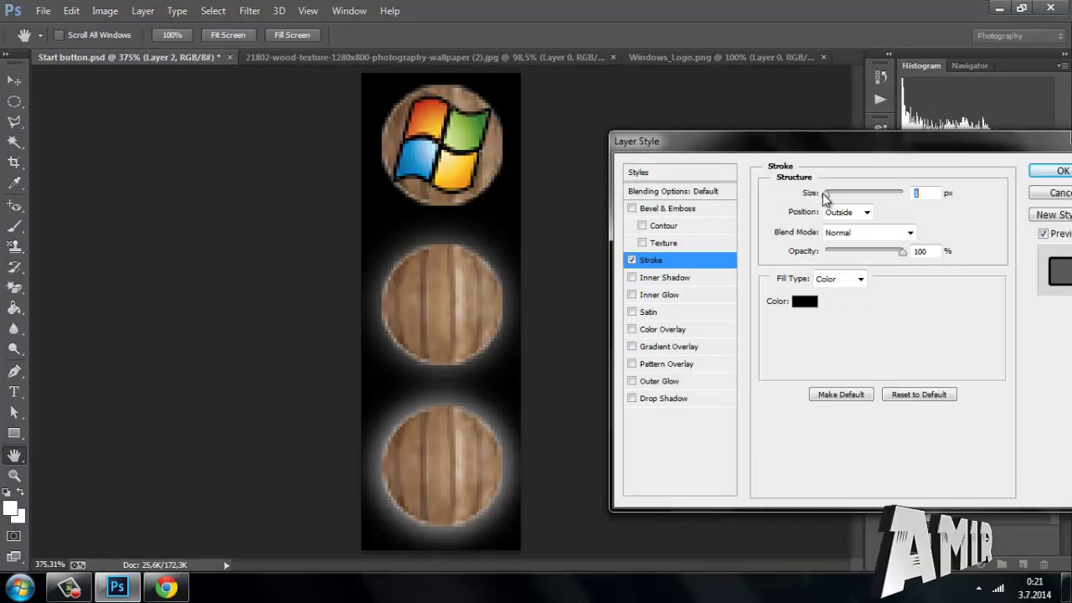
{"action": "left_click", "coordinate": [1057, 171]}
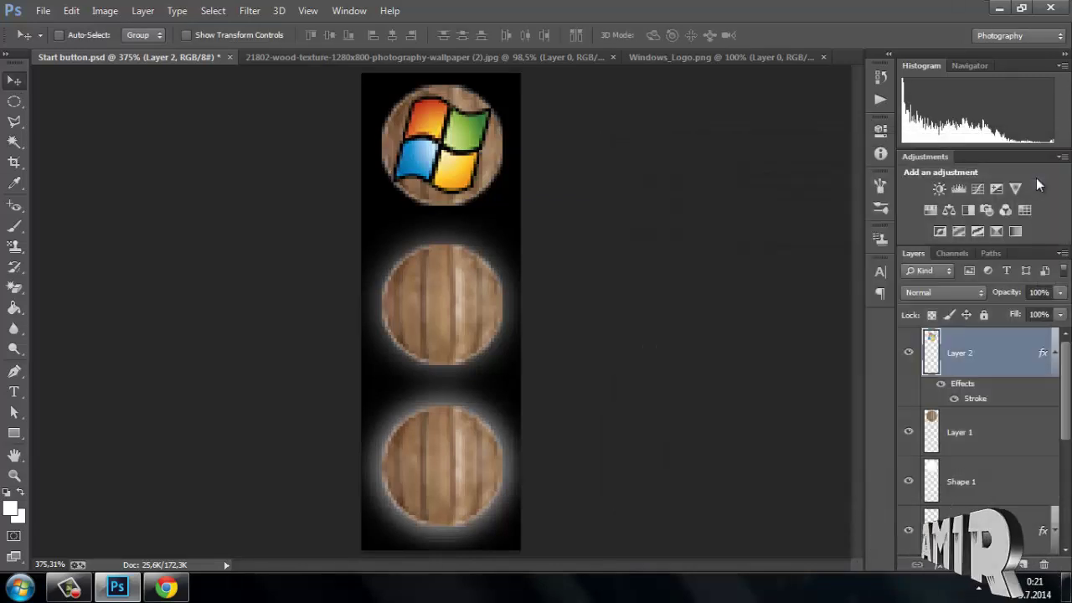
Step: Collapse the logo layer's effects list and duplicate the logo layer twice
{"action": "left_click", "coordinate": [1056, 342]}
{"action": "key", "text": "ctrl+j"}
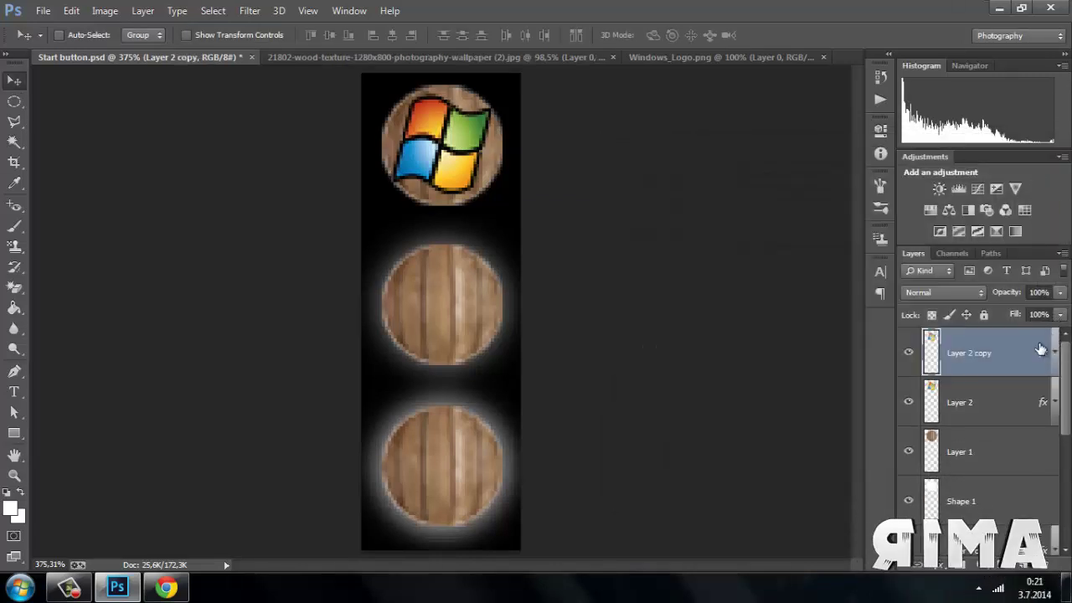
{"action": "key", "text": "ctrl+j"}
Step: Reorder the logo layers, placing Layer 2 copy directly above Layer 1 copy 2 and Layer 2 directly above Layer 1 copy
{"action": "left_click_drag", "start_coordinate": [1004, 513], "coordinate": [1001, 473]}
{"action": "scroll", "coordinate": [994, 419], "scroll_direction": "up", "scroll_amount": 3}
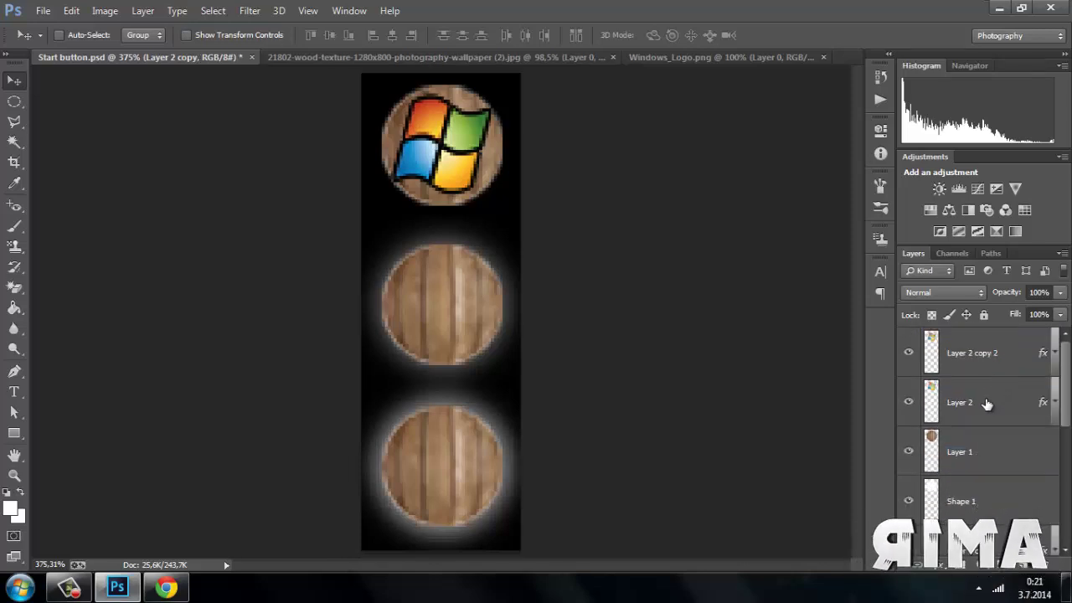
{"action": "left_click_drag", "start_coordinate": [1000, 572], "coordinate": [984, 373]}
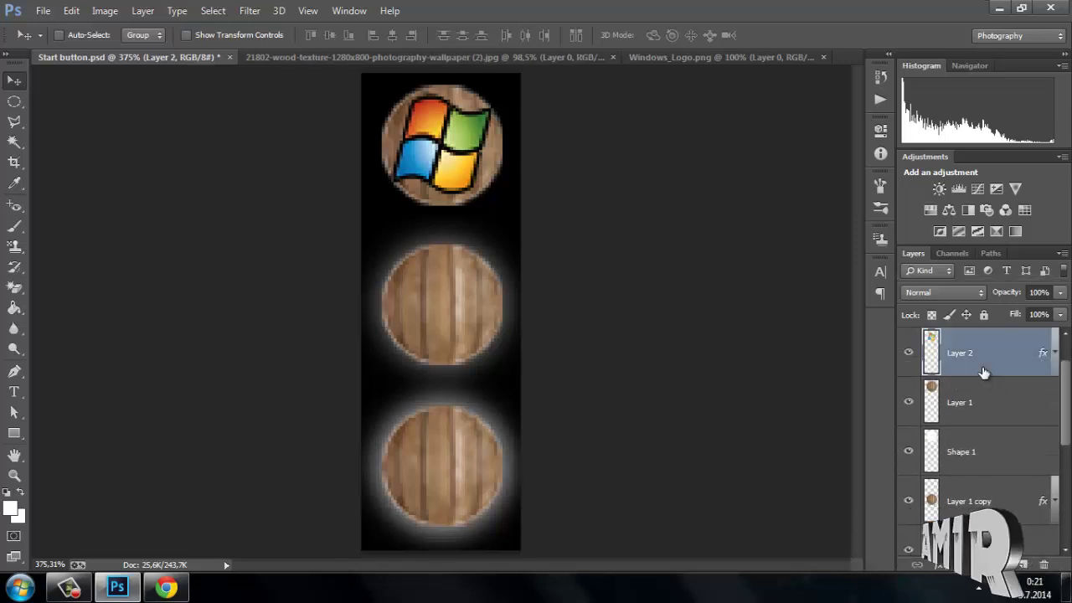
{"action": "scroll", "coordinate": [986, 443], "scroll_direction": "down", "scroll_amount": 1}
{"action": "scroll", "coordinate": [986, 443], "scroll_direction": "up", "scroll_amount": 3}
{"action": "left_click_drag", "start_coordinate": [989, 419], "coordinate": [993, 503]}
Step: Collapse the lowest circle's effects list and move the Layer 2 copy logo down onto the lowest wooden circle
{"action": "scroll", "coordinate": [997, 427], "scroll_direction": "down", "scroll_amount": 3}
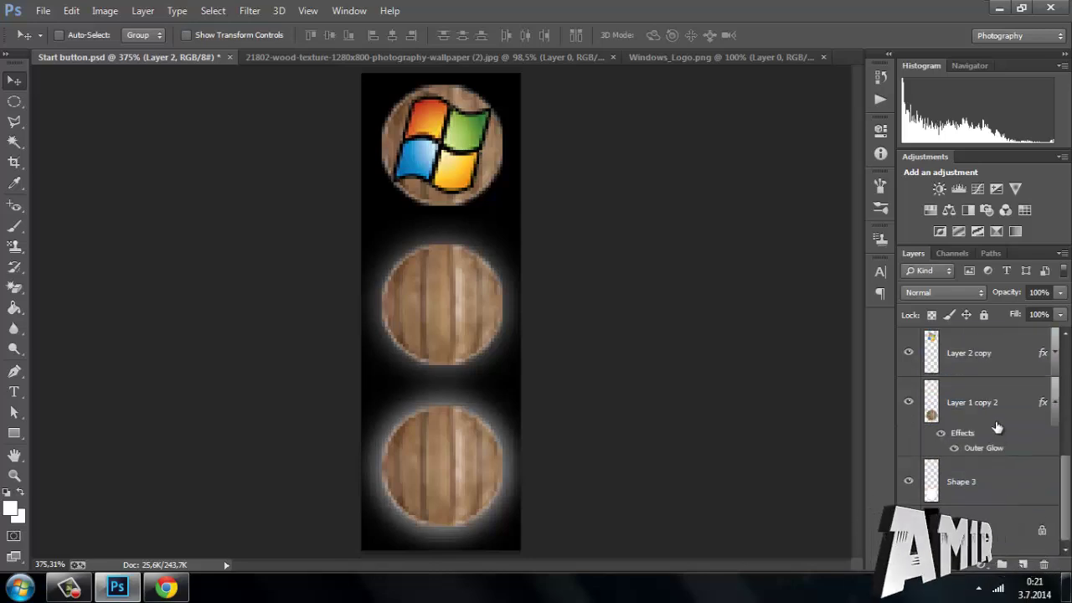
{"action": "left_click", "coordinate": [1012, 368]}
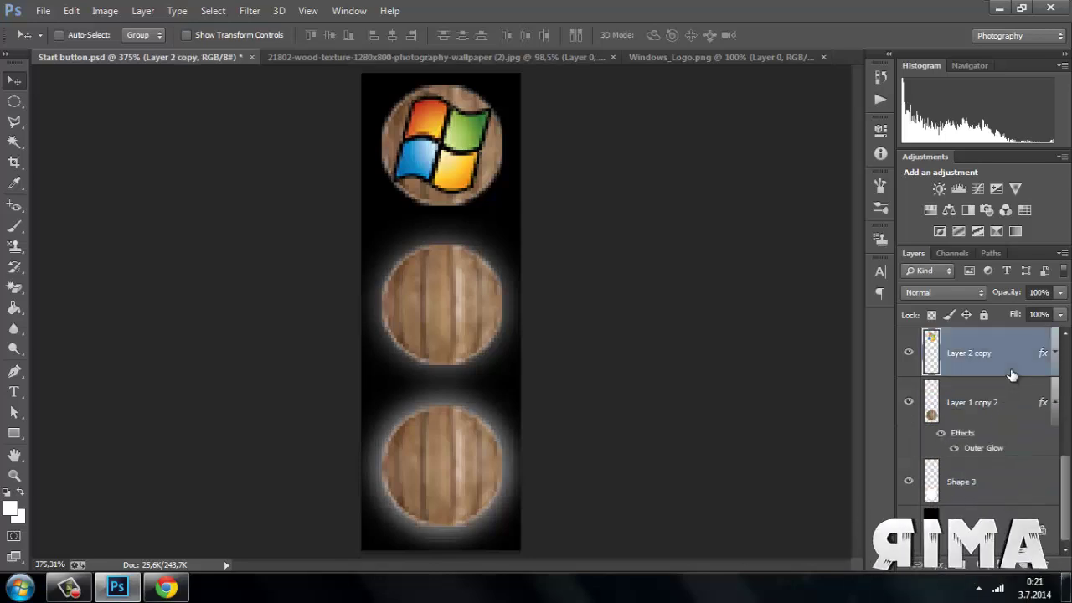
{"action": "left_click", "coordinate": [1056, 403]}
{"action": "key", "text": "ctrl+t"}
{"action": "left_click_drag", "start_coordinate": [444, 157], "coordinate": [462, 491]}
{"action": "left_click", "coordinate": [789, 37]}
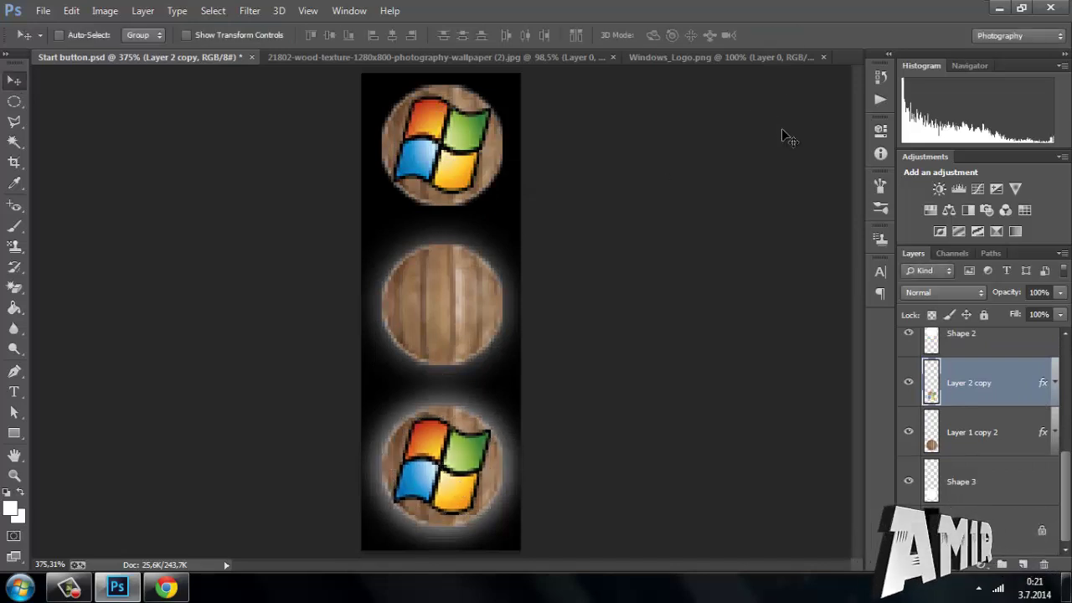
Step: Move the Layer 2 logo down onto the middle wooden circle
{"action": "scroll", "coordinate": [1005, 360], "scroll_direction": "up", "scroll_amount": 3}
{"action": "left_click", "coordinate": [1010, 390]}
{"action": "scroll", "coordinate": [1009, 394], "scroll_direction": "up", "scroll_amount": 2}
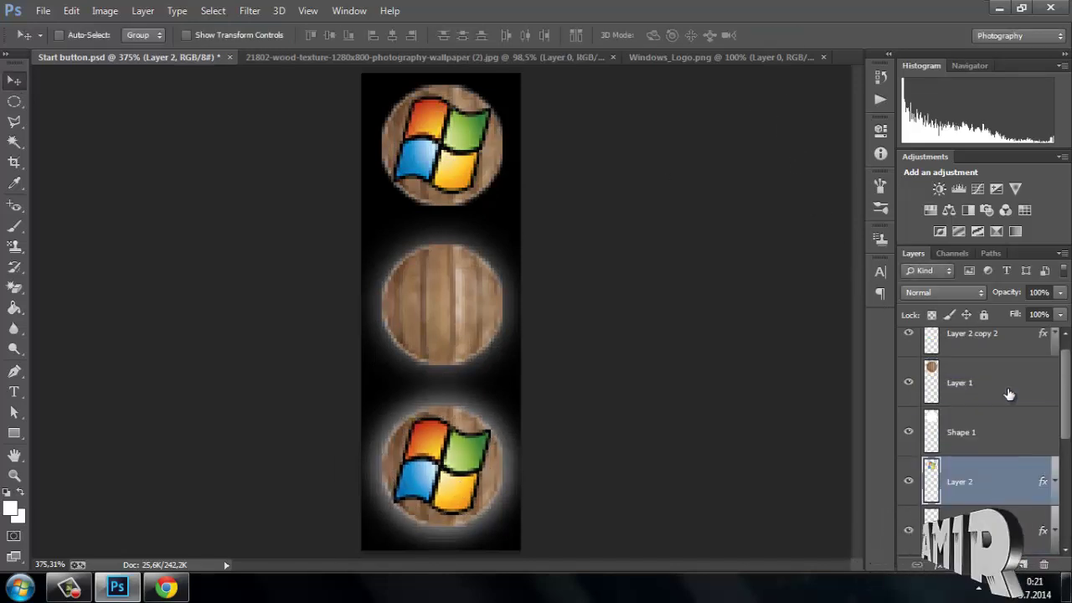
{"action": "key", "text": "ctrl+alt+t"}
{"action": "left_click_drag", "start_coordinate": [455, 171], "coordinate": [455, 339]}
{"action": "left_click", "coordinate": [789, 36]}
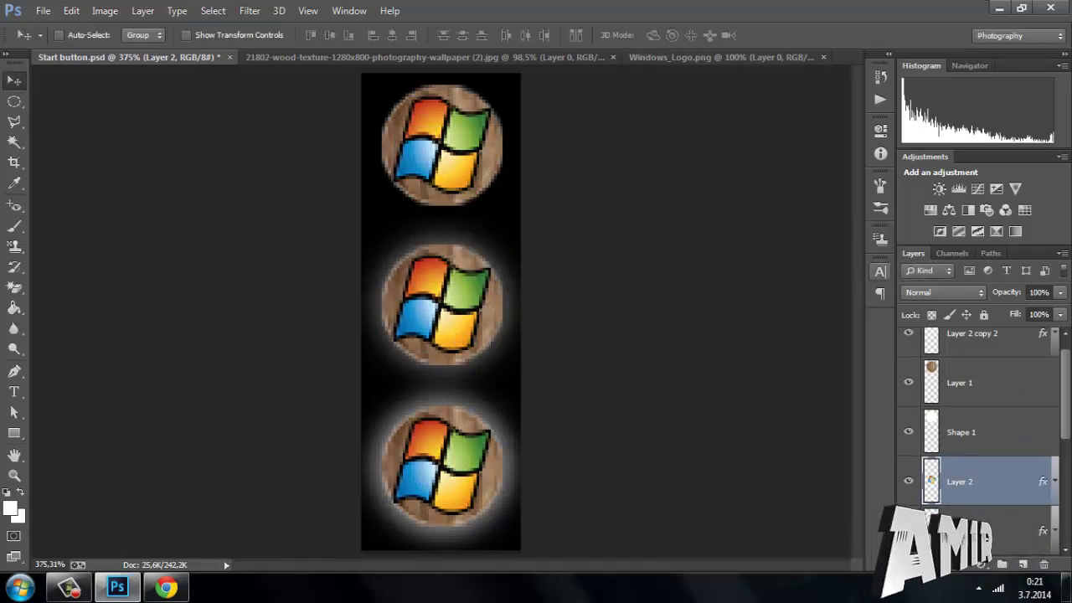
Step: Add an Inner Bevel Bevel & Emboss effect to the Layer 2 copy 2 logo, with depth 1000% and size 1 px
{"action": "scroll", "coordinate": [1047, 368], "scroll_direction": "up", "scroll_amount": 1}
{"action": "left_click", "coordinate": [997, 352]}
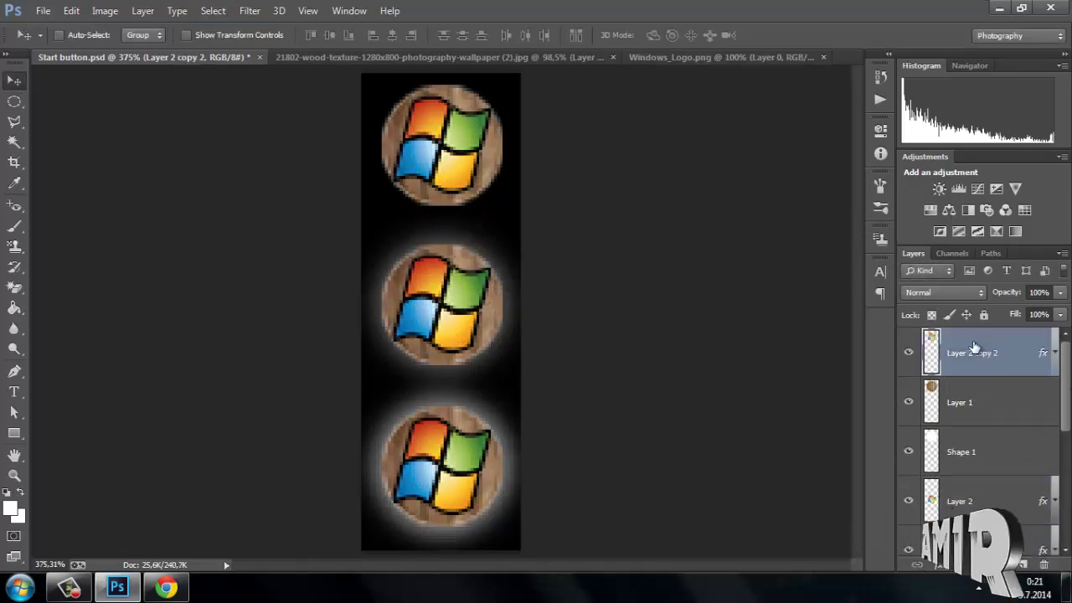
{"action": "right_click", "coordinate": [997, 352]}
{"action": "left_click", "coordinate": [685, 88]}
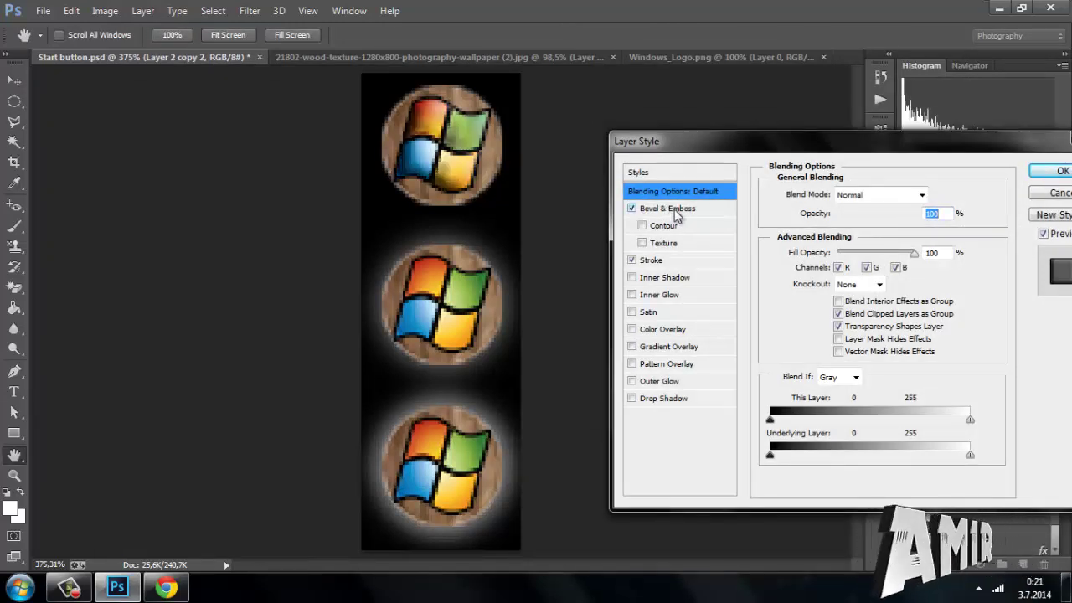
{"action": "left_click", "coordinate": [654, 209]}
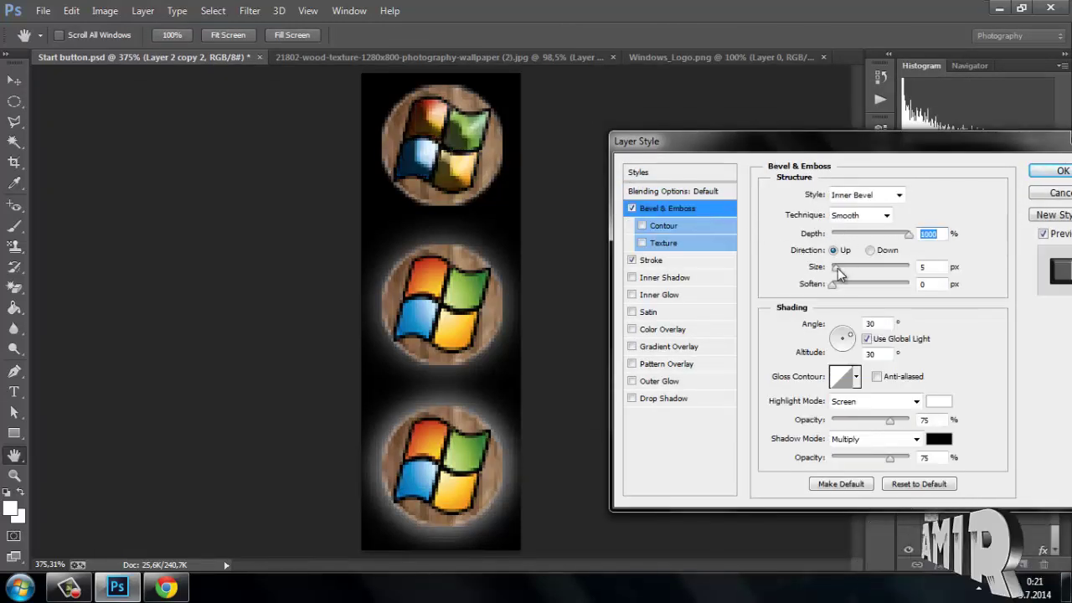
{"action": "left_click_drag", "start_coordinate": [838, 268], "coordinate": [835, 275]}
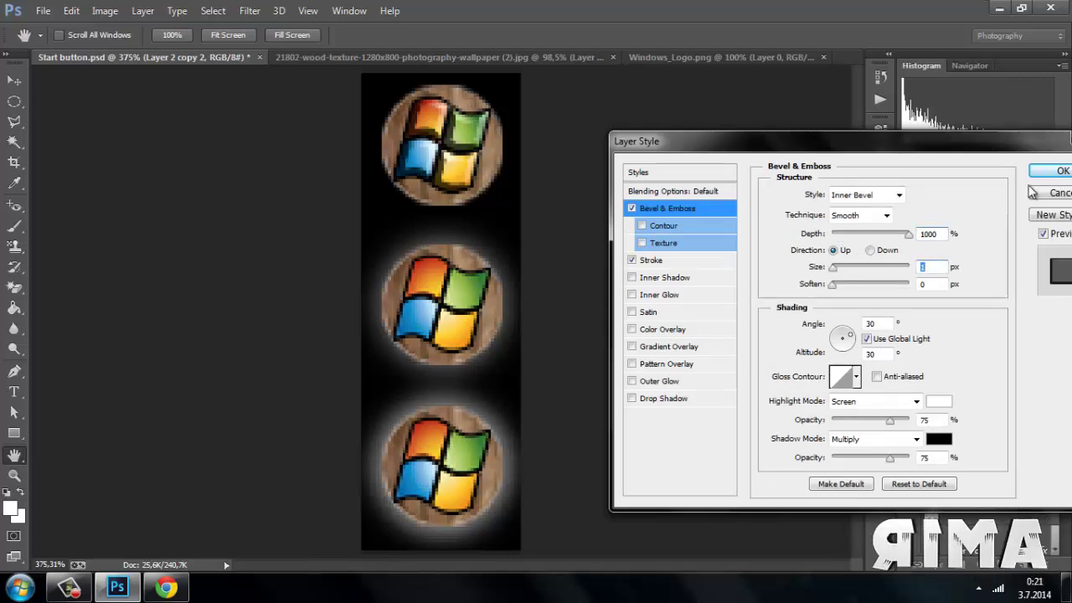
{"action": "left_click", "coordinate": [1057, 171]}
Step: Copy the Bevel & Emboss effect from Layer 2 copy 2 onto the Layer 2 and Layer 2 copy logos
{"action": "left_click", "coordinate": [1057, 359]}
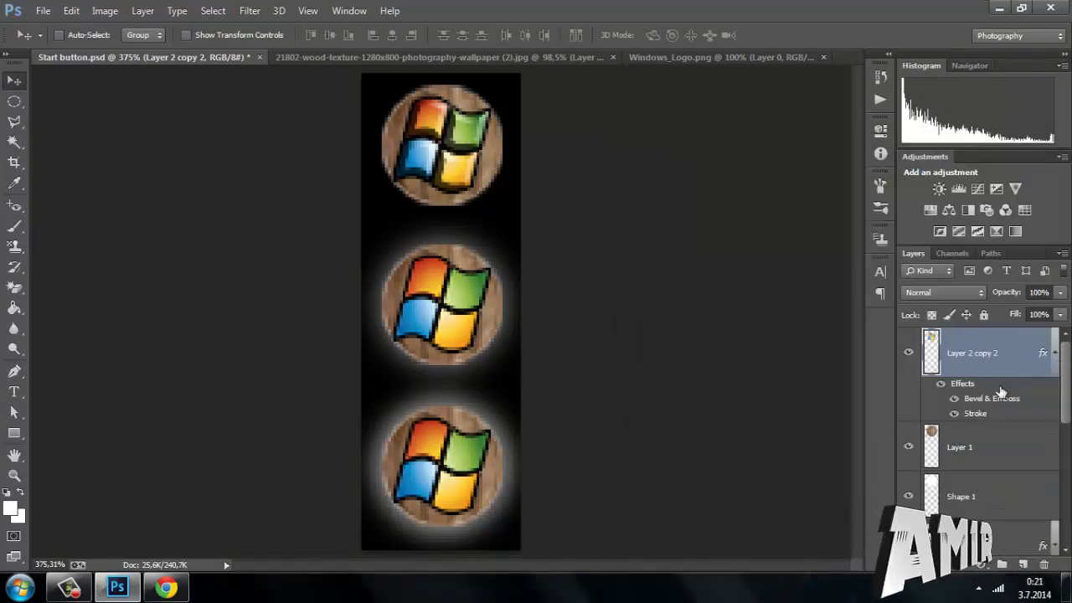
{"action": "scroll", "coordinate": [983, 407], "scroll_direction": "down", "scroll_amount": 2}
{"action": "scroll", "coordinate": [983, 406], "scroll_direction": "up", "scroll_amount": 2}
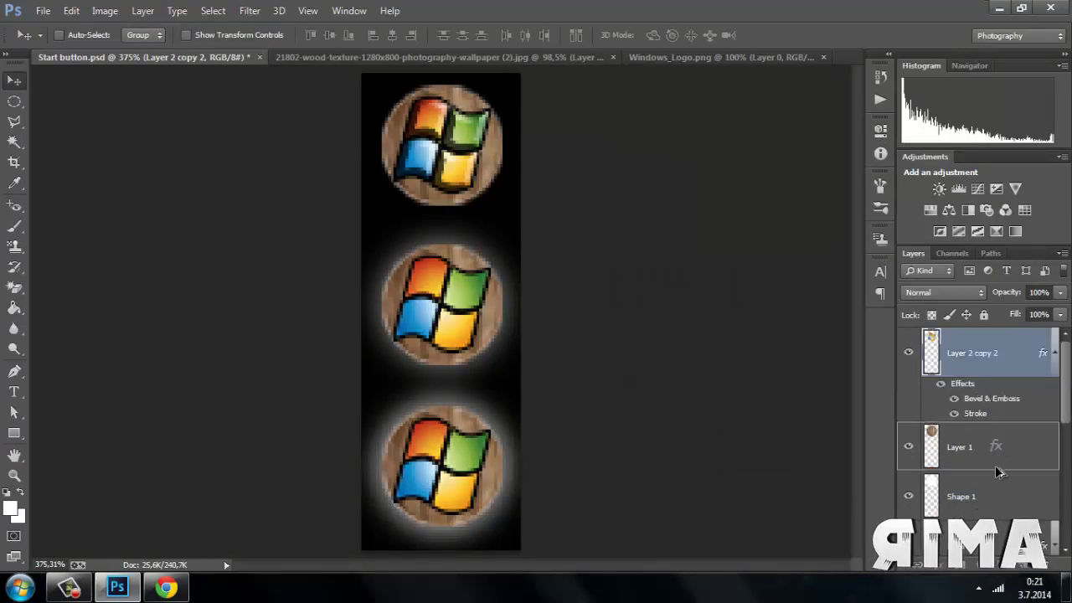
{"action": "scroll", "coordinate": [976, 487], "scroll_direction": "down", "scroll_amount": 4}
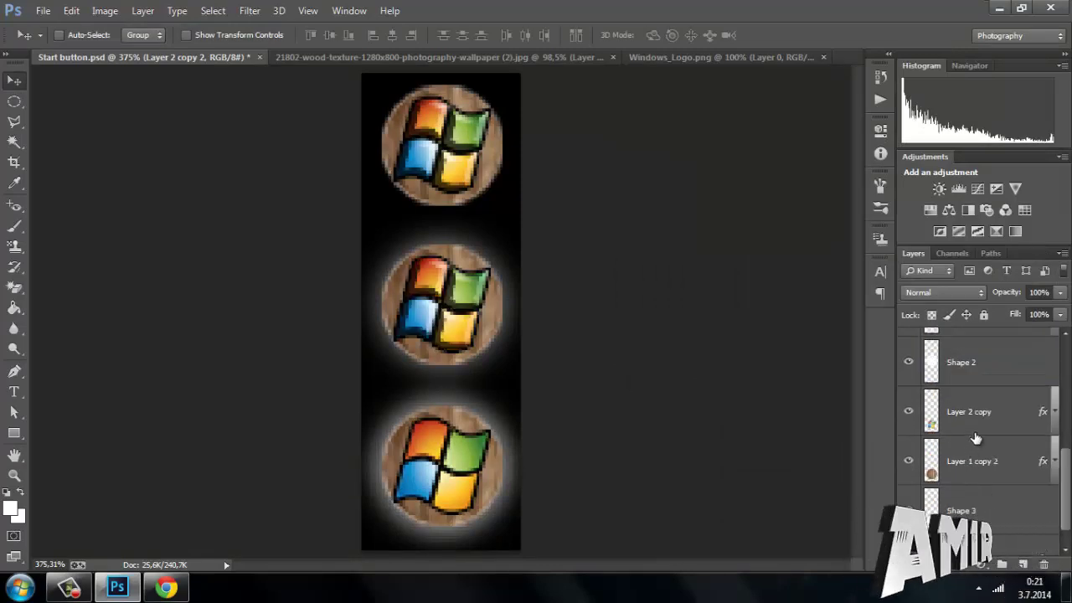
{"action": "left_click", "coordinate": [1057, 411]}
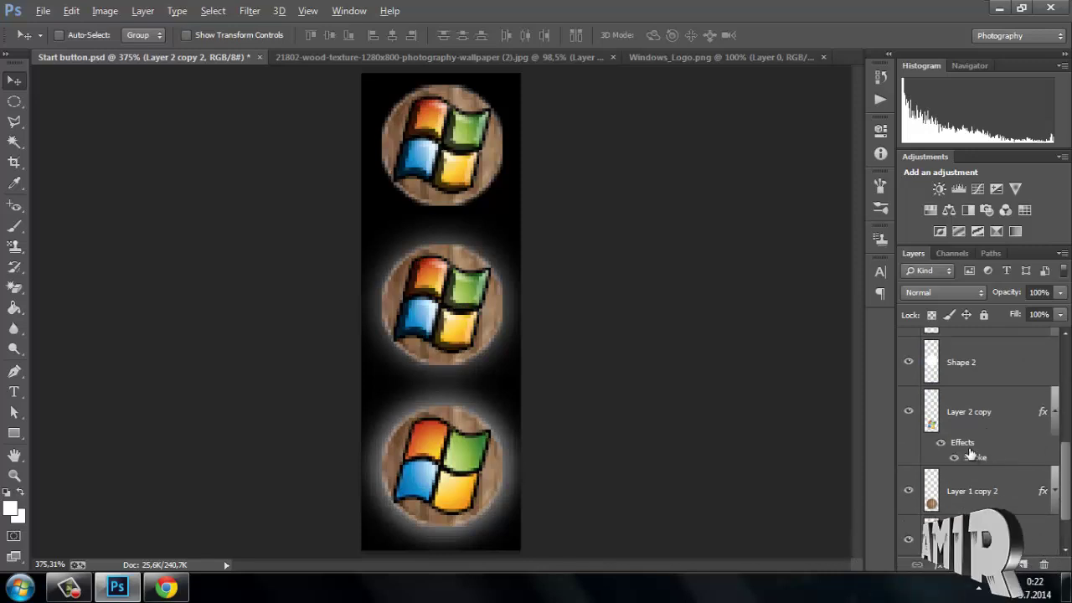
{"action": "scroll", "coordinate": [976, 469], "scroll_direction": "down", "scroll_amount": 2}
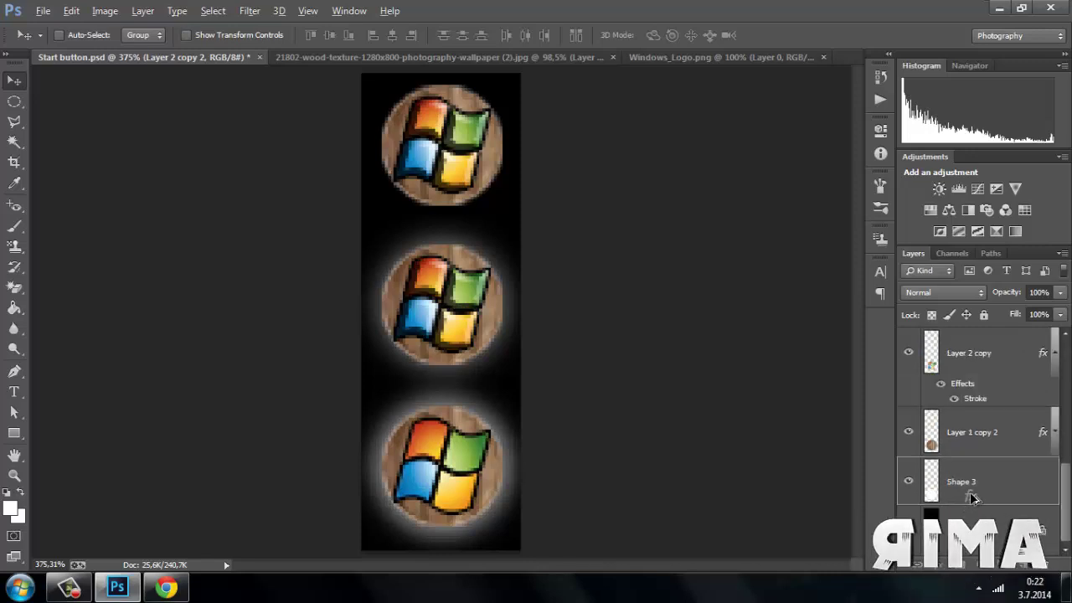
{"action": "key", "text": "ctrl+z"}
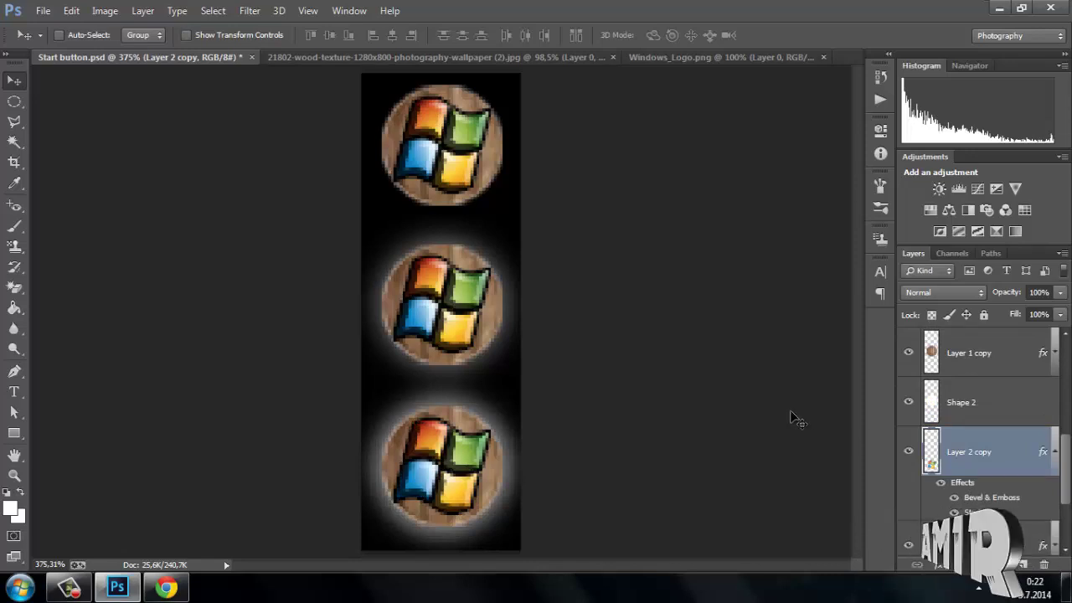
{"action": "key", "text": "ctrl+z"}
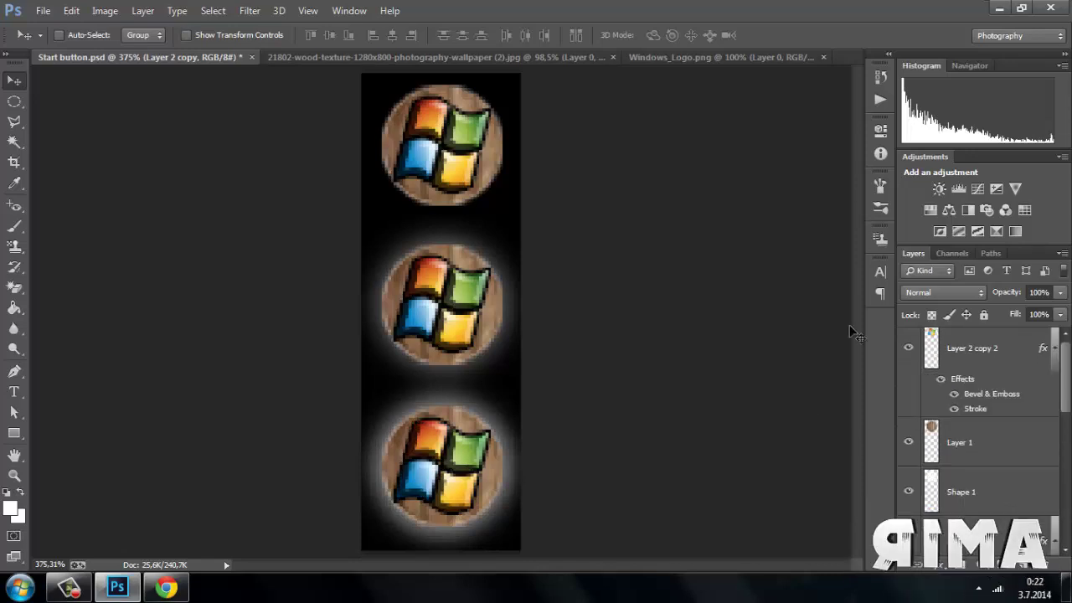
Step: Save the artwork to the Desktop as a BMP named Start button, in Windows format with 32-bit depth
{"action": "left_click", "coordinate": [42, 10]}
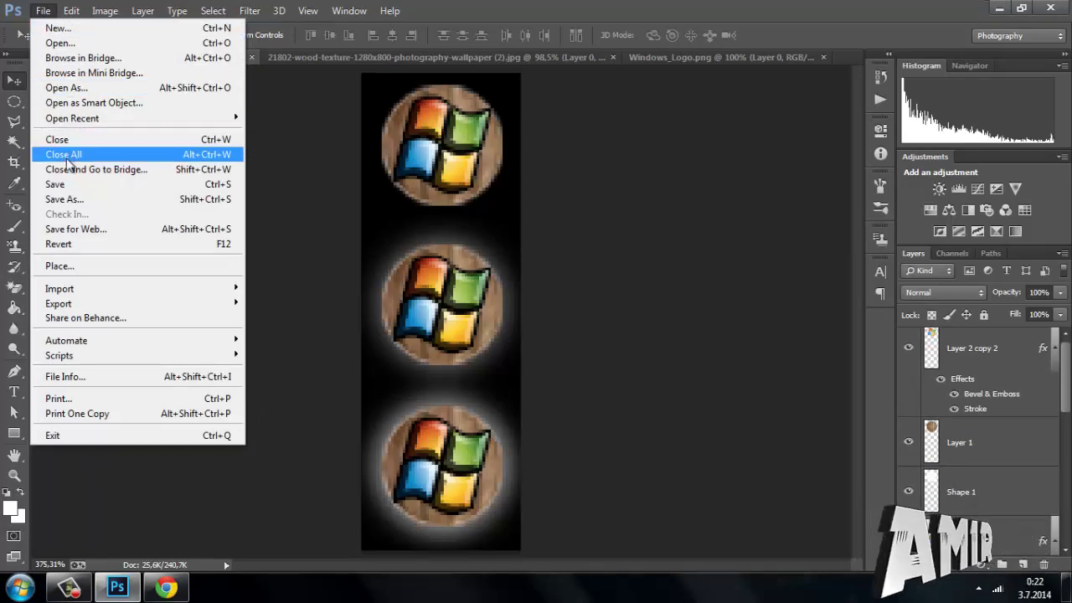
{"action": "left_click", "coordinate": [67, 199]}
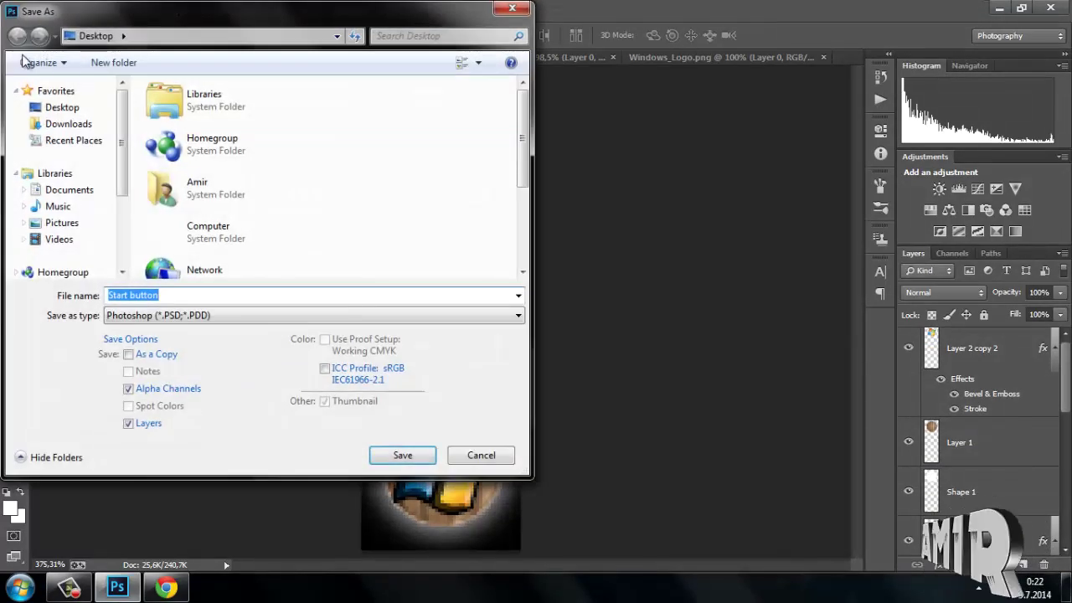
{"action": "left_click", "coordinate": [236, 319]}
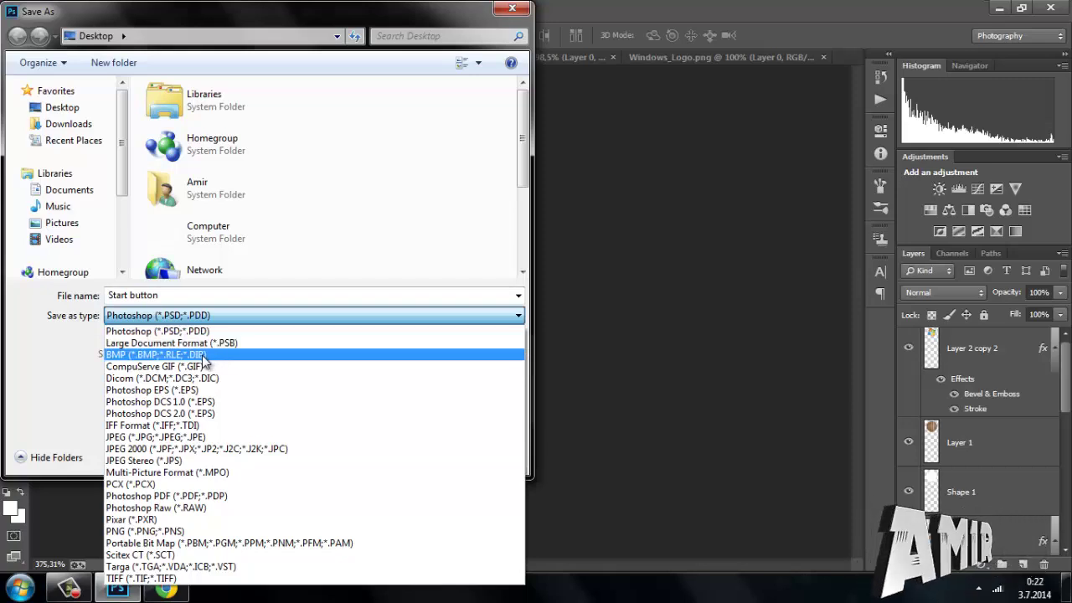
{"action": "left_click", "coordinate": [123, 355]}
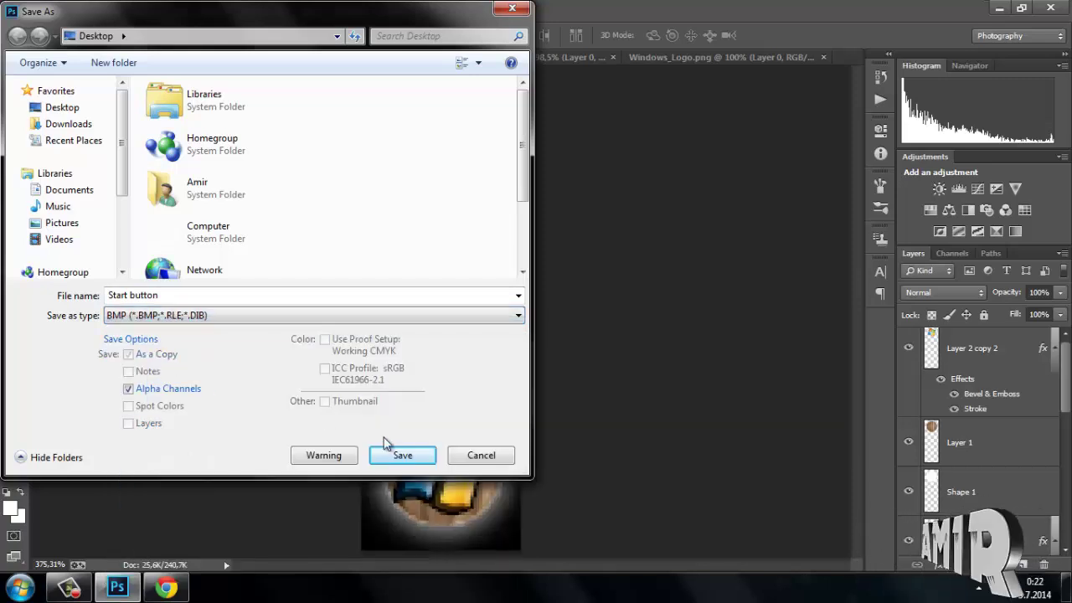
{"action": "left_click", "coordinate": [400, 456]}
{"action": "left_click", "coordinate": [639, 155]}
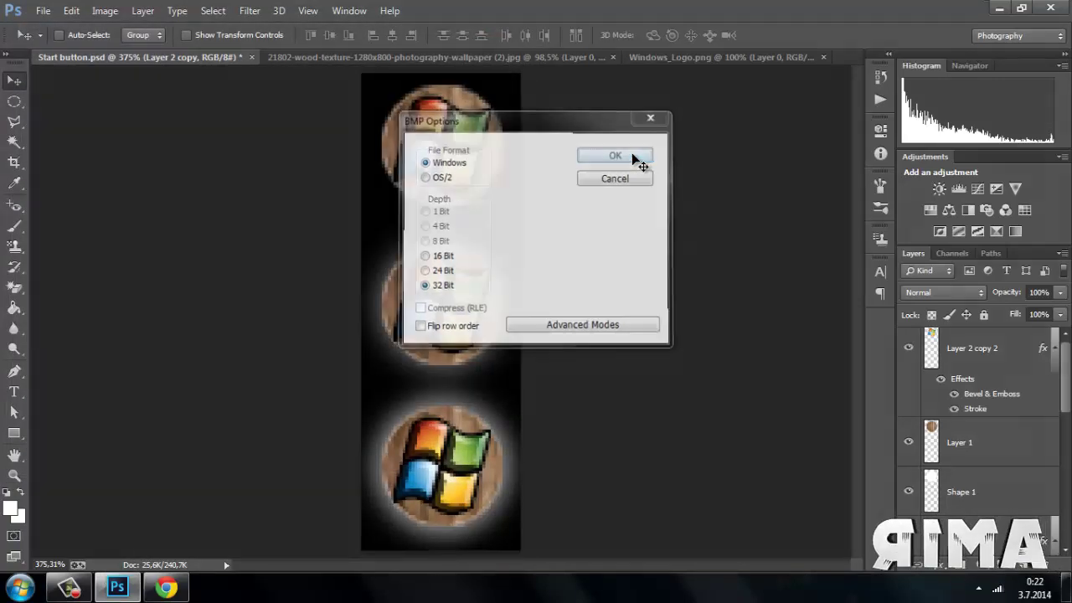
Step: Switch to Windows 7 Start Orb Changer v5 on the desktop and apply the Start button image as the new start orb
{"action": "left_click", "coordinate": [998, 10]}
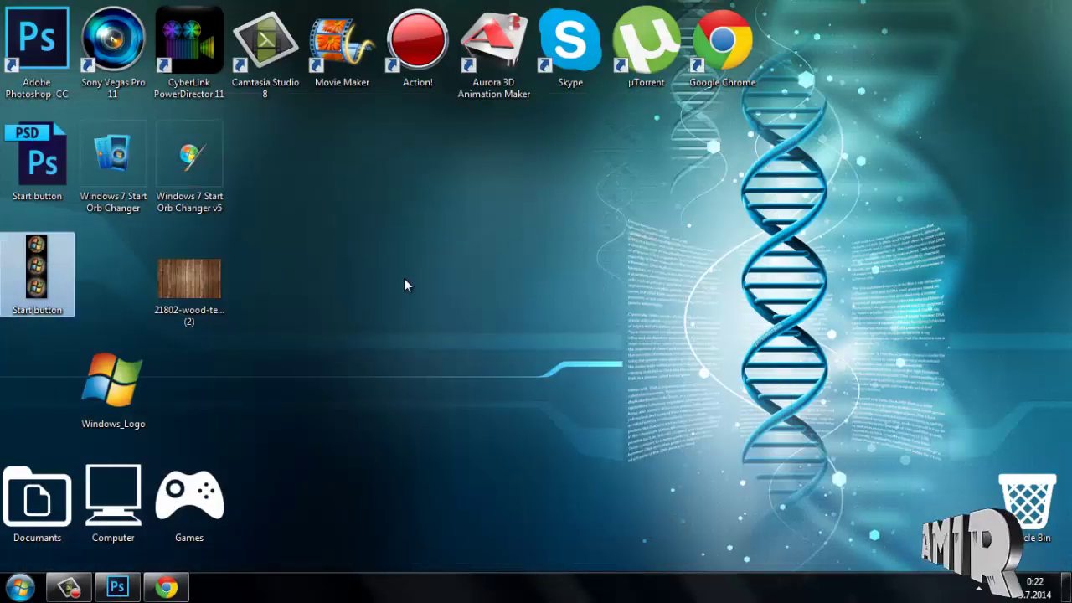
{"action": "double_click", "coordinate": [211, 163]}
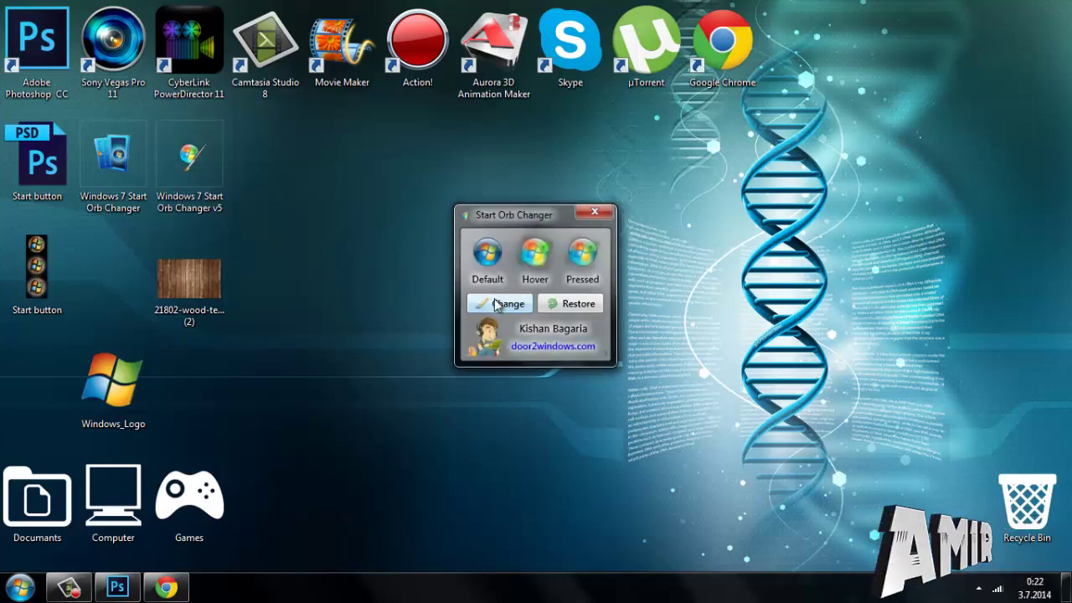
{"action": "left_click", "coordinate": [503, 305]}
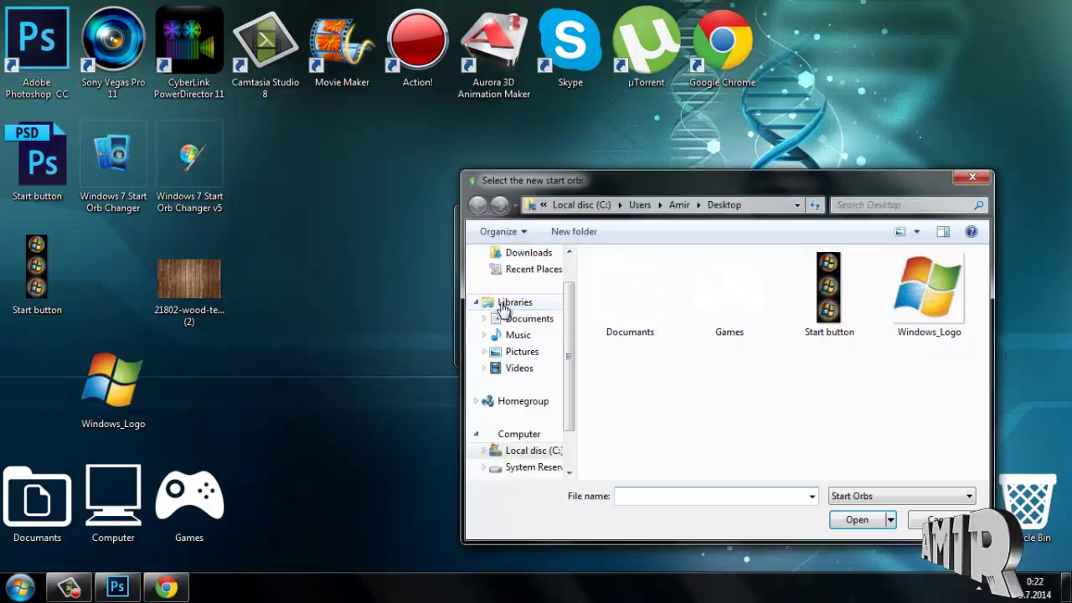
{"action": "double_click", "coordinate": [827, 308]}
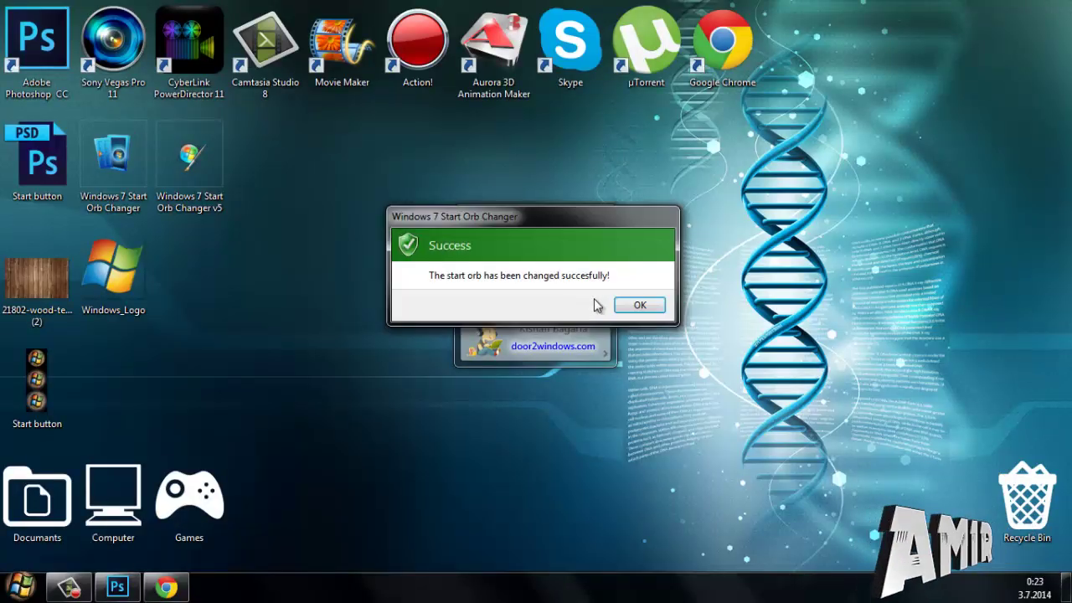
{"action": "left_click", "coordinate": [640, 306]}
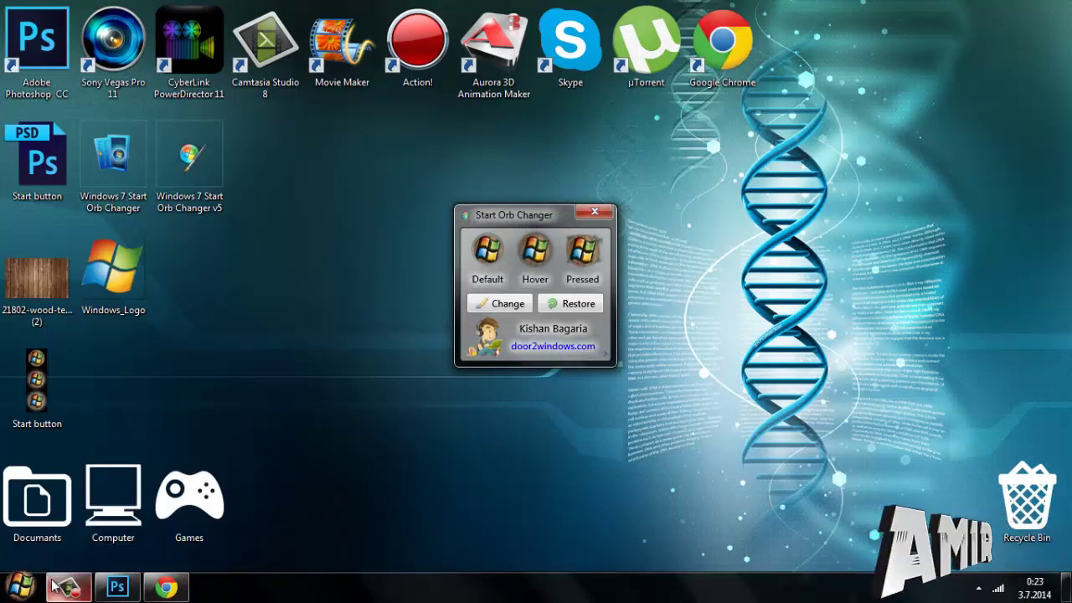
Step: Try the new start orb by opening and closing the Start menu, and close Start Orb Changer
{"action": "left_click", "coordinate": [26, 582]}
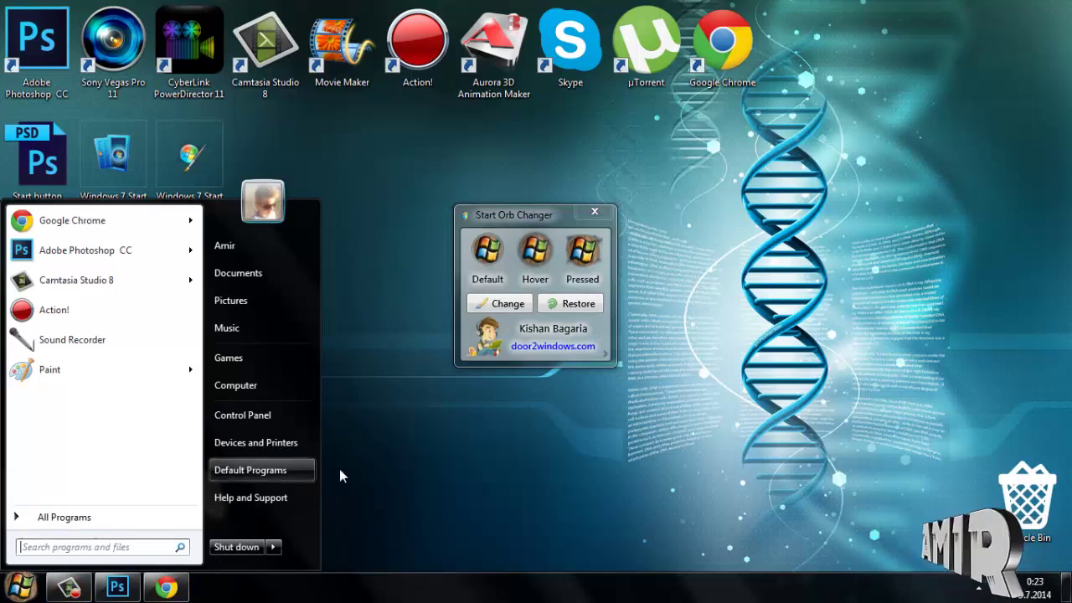
{"action": "left_click", "coordinate": [318, 513]}
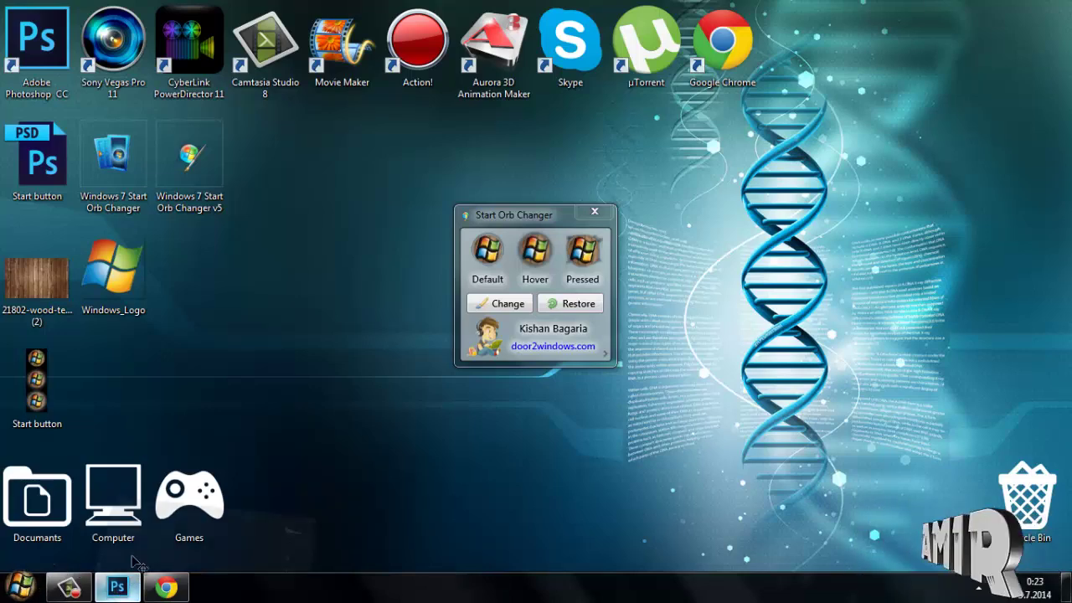
{"action": "left_click", "coordinate": [118, 587]}
{"action": "left_click", "coordinate": [593, 214]}
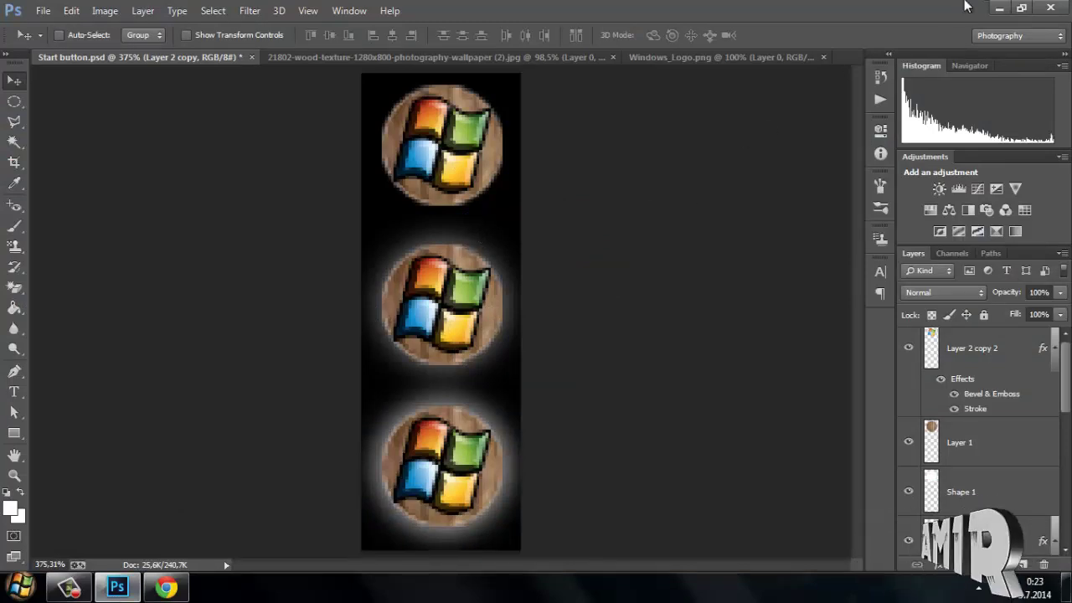
{"action": "left_click", "coordinate": [1001, 8]}
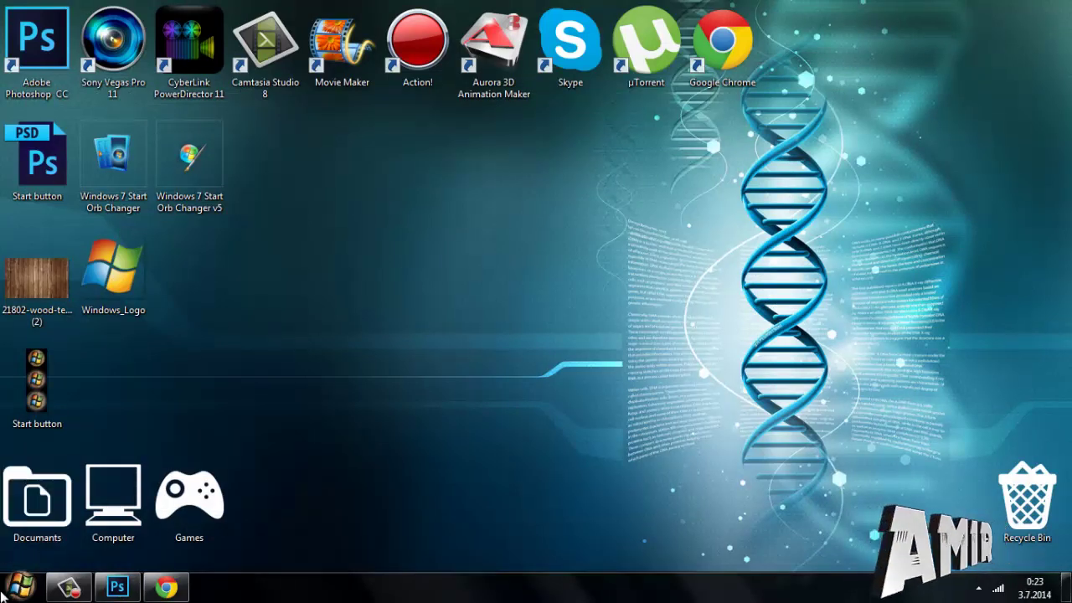
Step: Open and close the Start menu again to examine the custom orb on the taskbar
{"action": "left_click", "coordinate": [28, 591]}
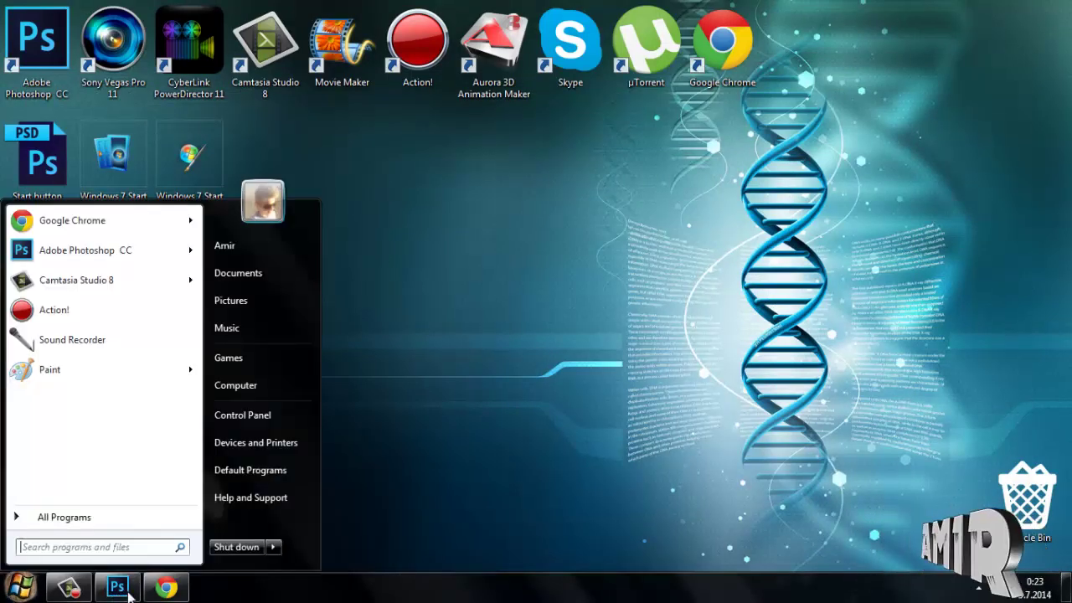
{"action": "left_click", "coordinate": [495, 310]}
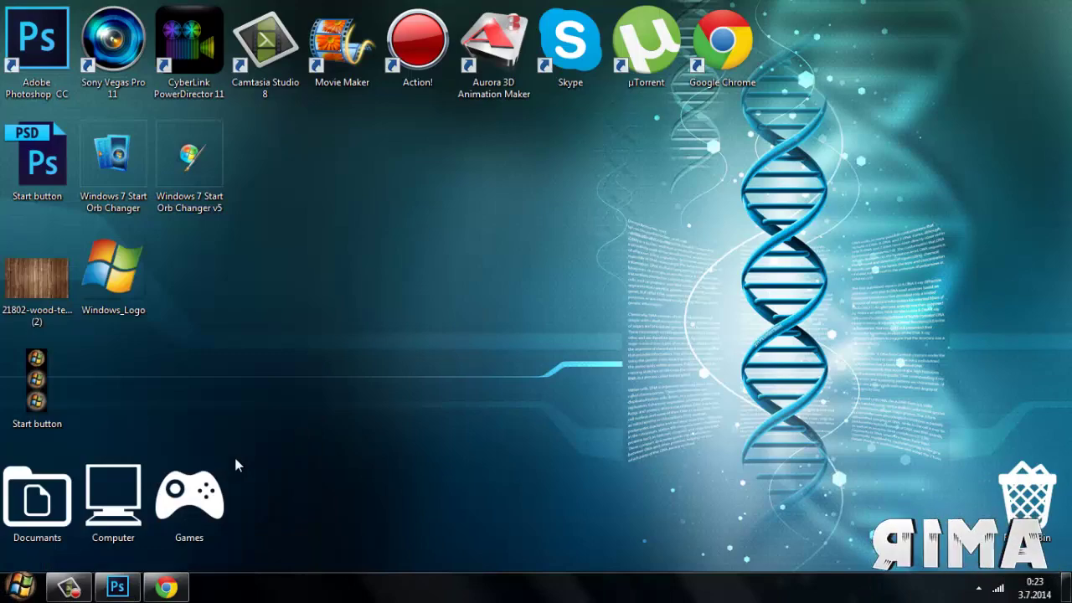
{"action": "mouse_move", "coordinate": [117, 587]}
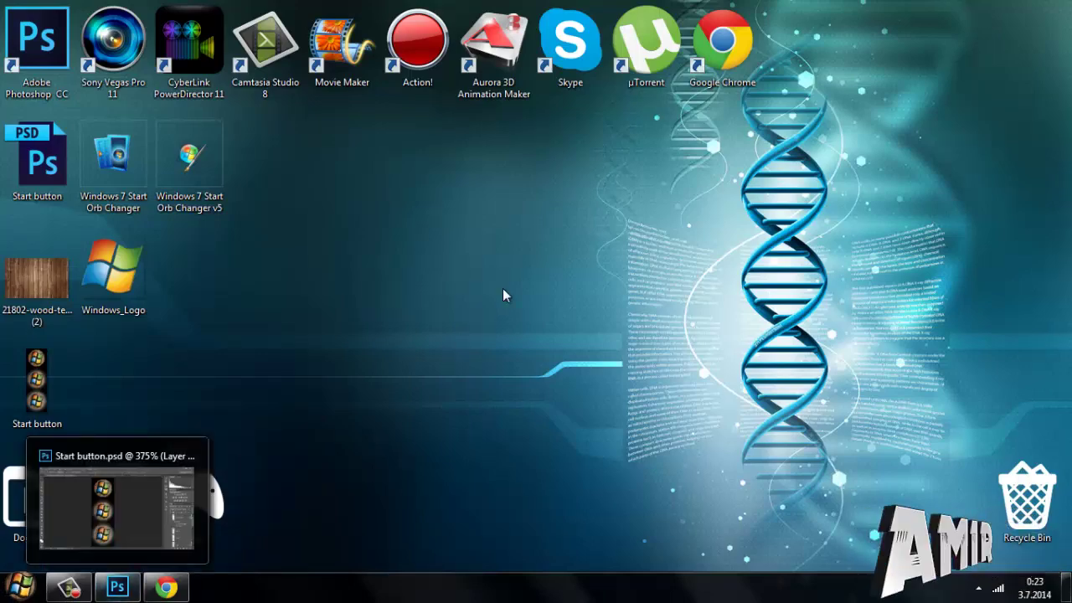